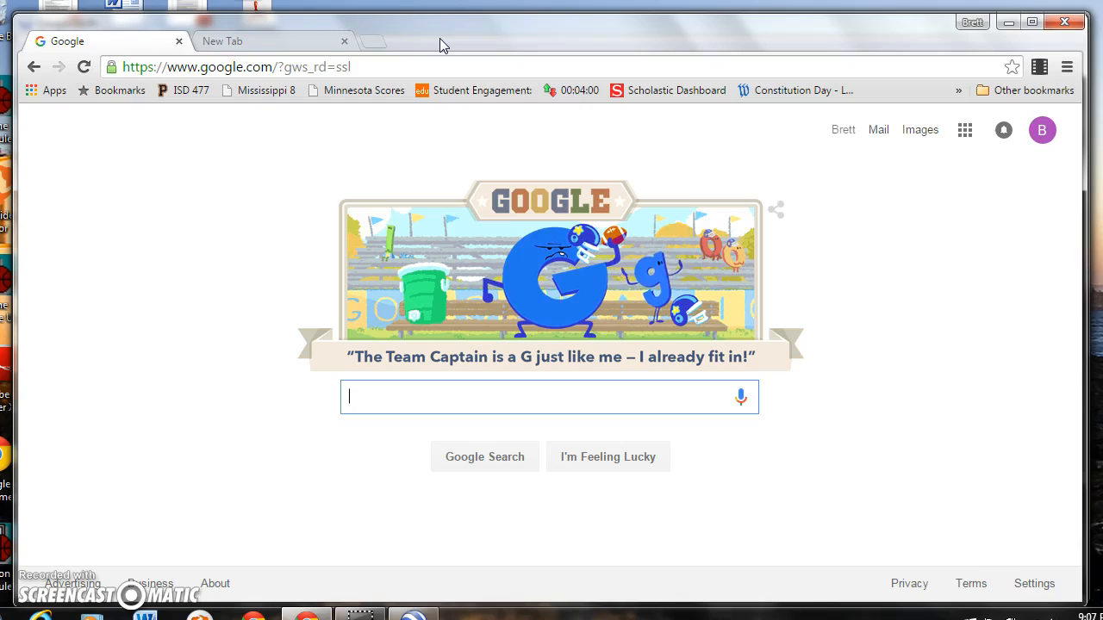
- Switch to Google Earth and dismiss its Start-Up Tip
{"action": "left_click", "coordinate": [361, 213]}
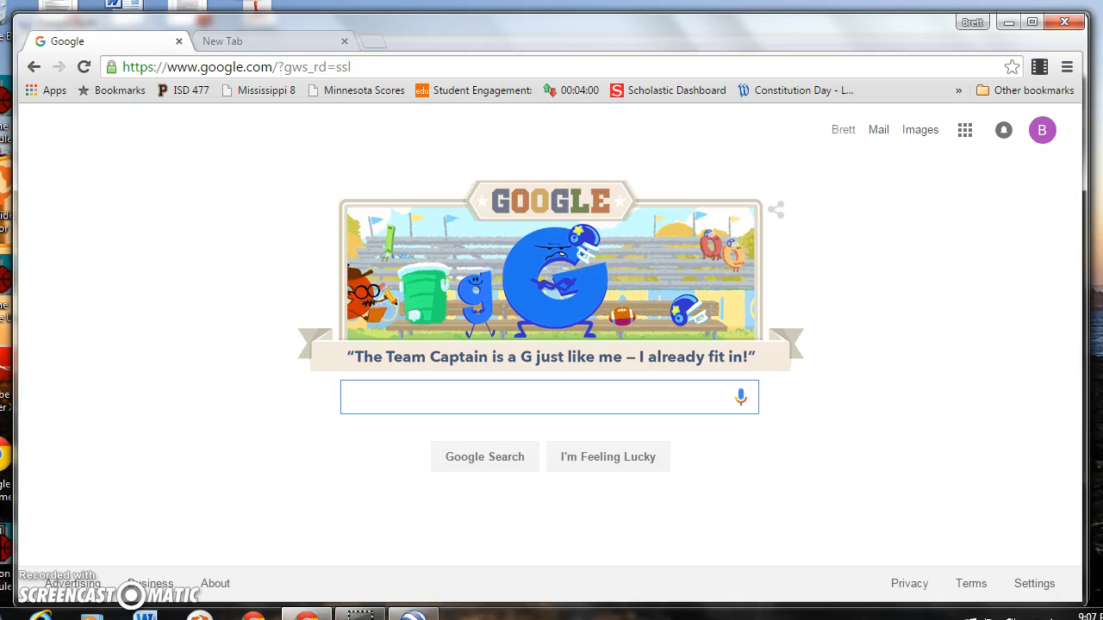
{"action": "left_click", "coordinate": [415, 614]}
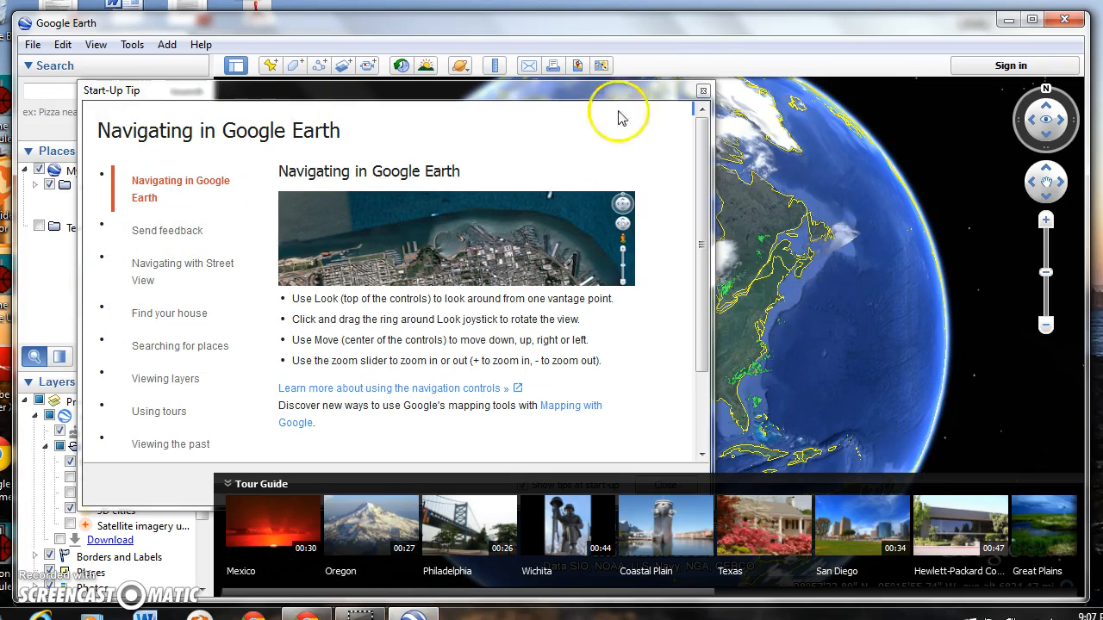
{"action": "left_click", "coordinate": [702, 91]}
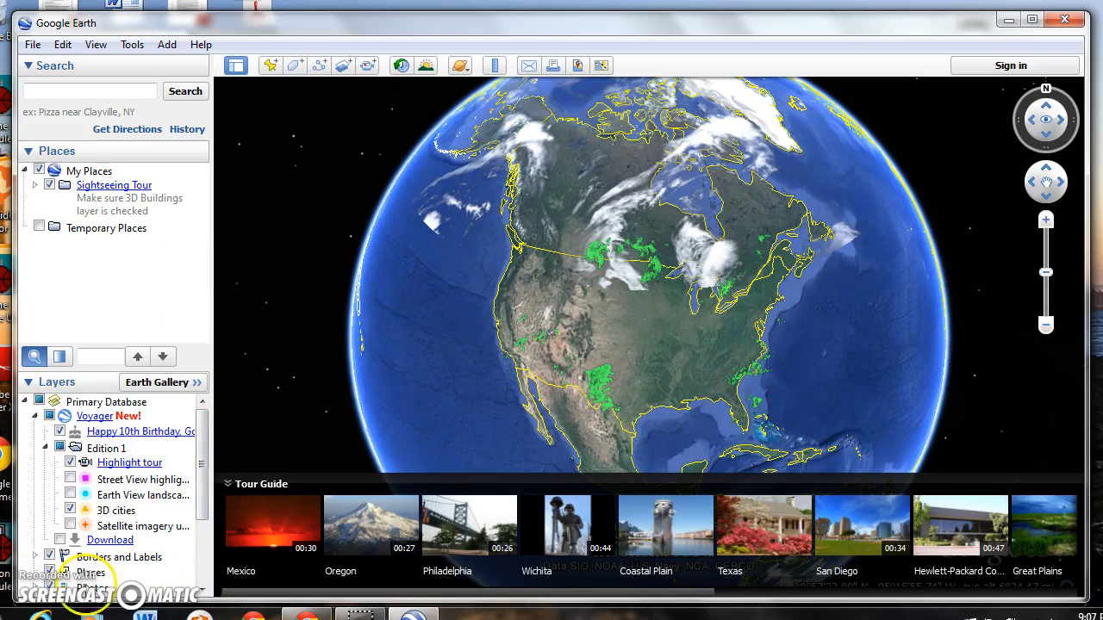
- Review the available map layers, including Roads, Weather and 3D cities, leaving their visibility as it is
{"action": "left_click_drag", "start_coordinate": [208, 431], "coordinate": [207, 463]}
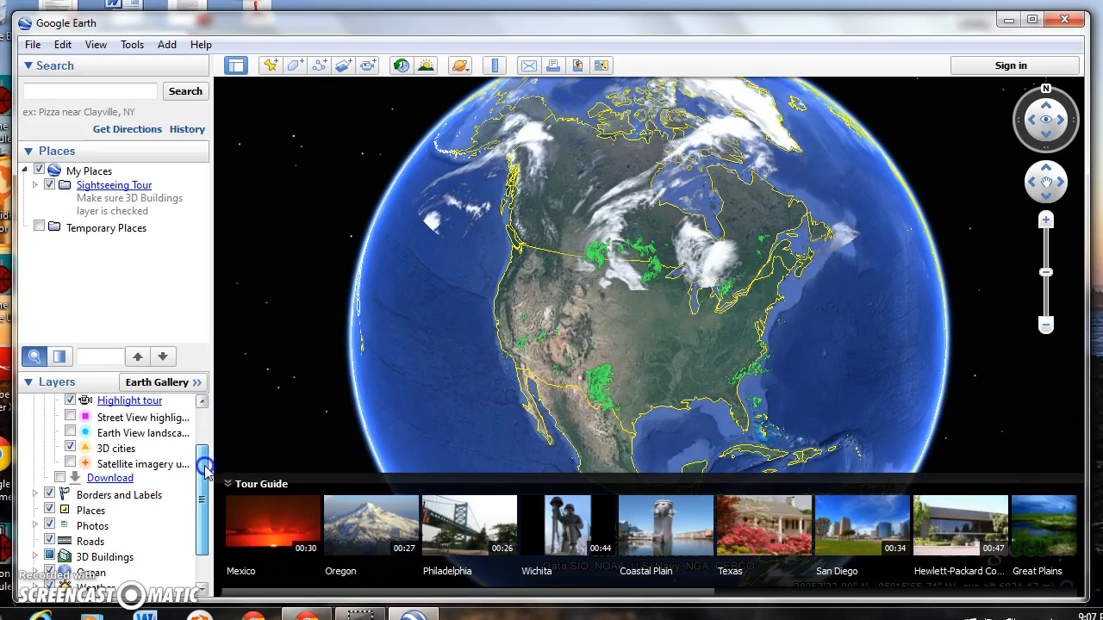
{"action": "left_click", "coordinate": [50, 540]}
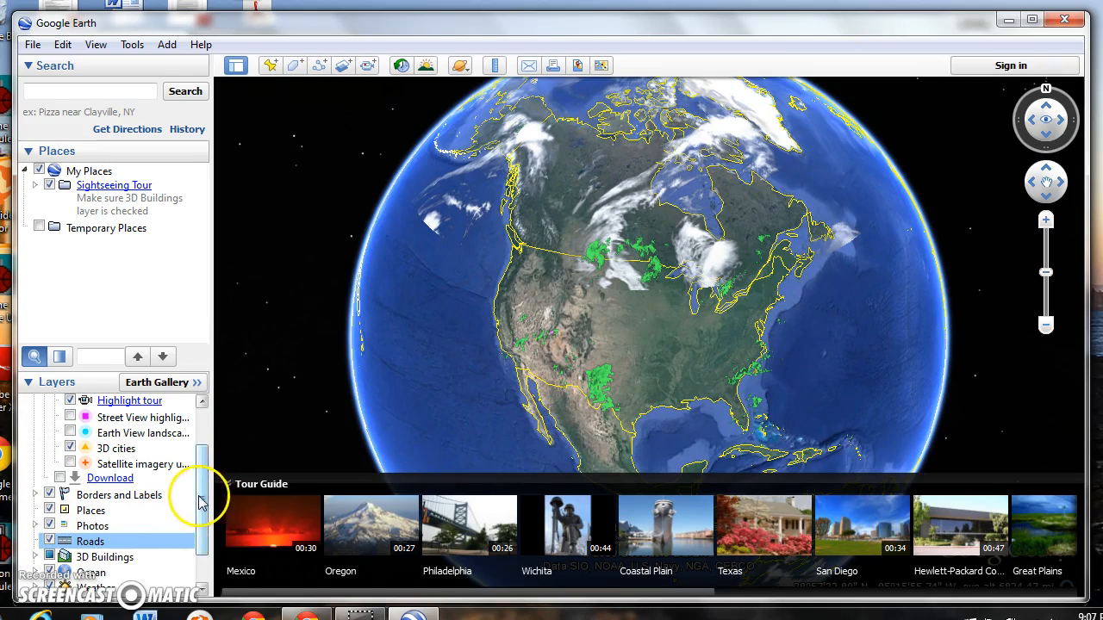
{"action": "left_click_drag", "start_coordinate": [201, 504], "coordinate": [205, 528]}
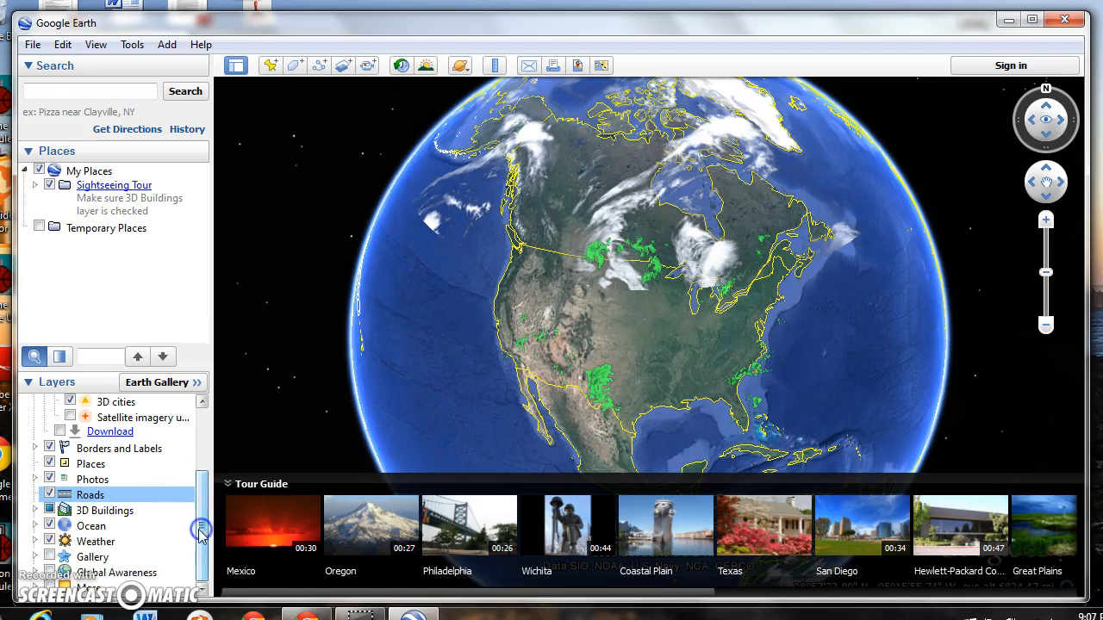
{"action": "left_click", "coordinate": [49, 541]}
{"action": "left_click", "coordinate": [49, 542]}
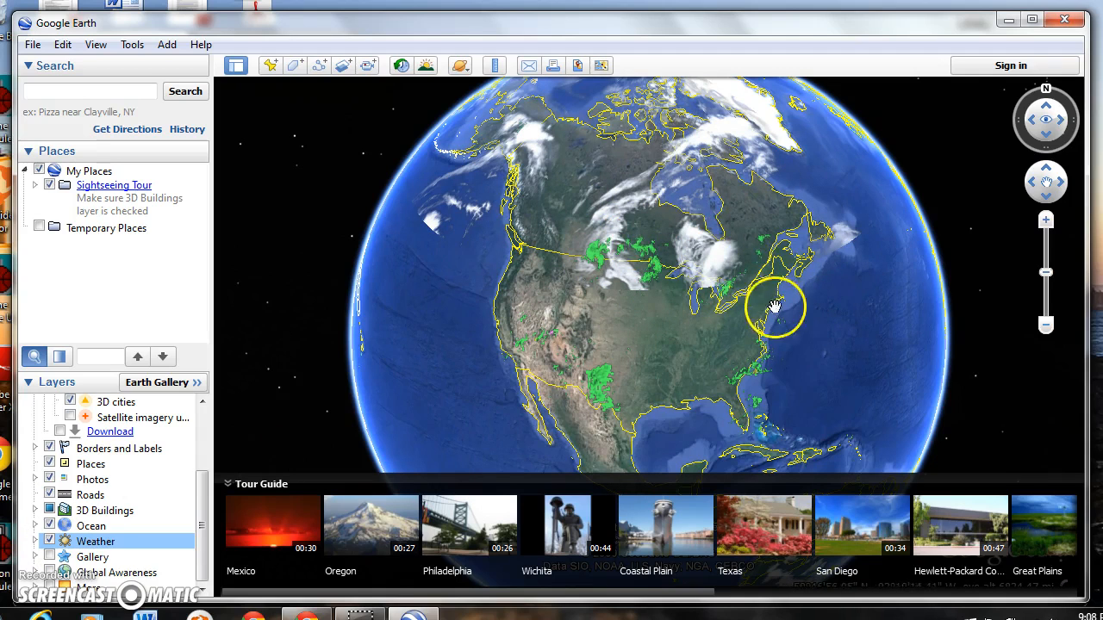
{"action": "left_click", "coordinate": [200, 512]}
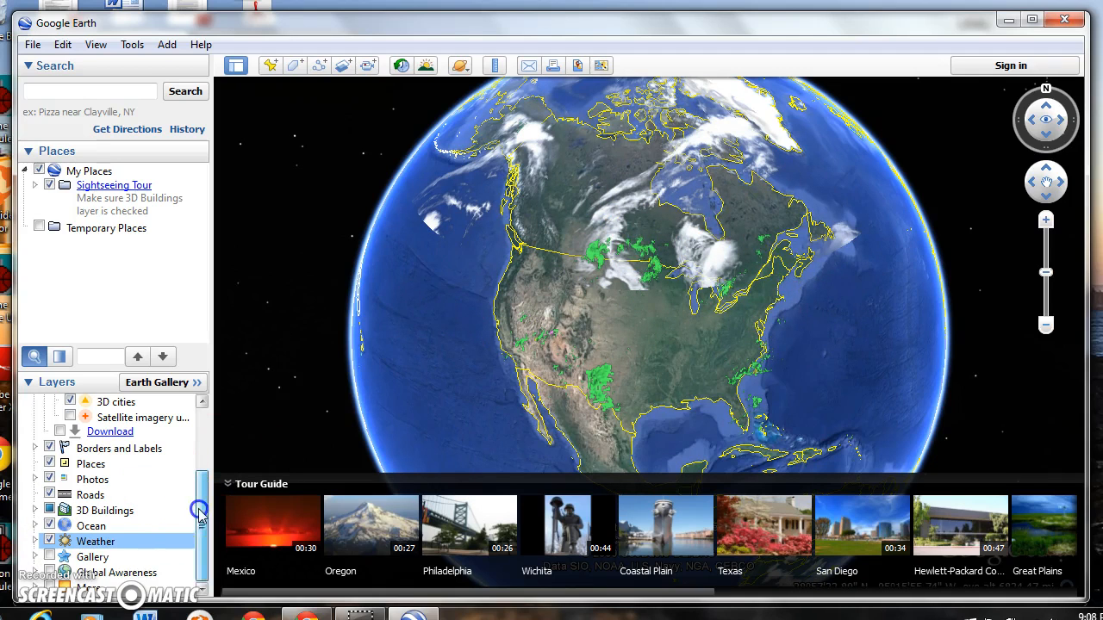
{"action": "left_click_drag", "start_coordinate": [203, 514], "coordinate": [203, 489]}
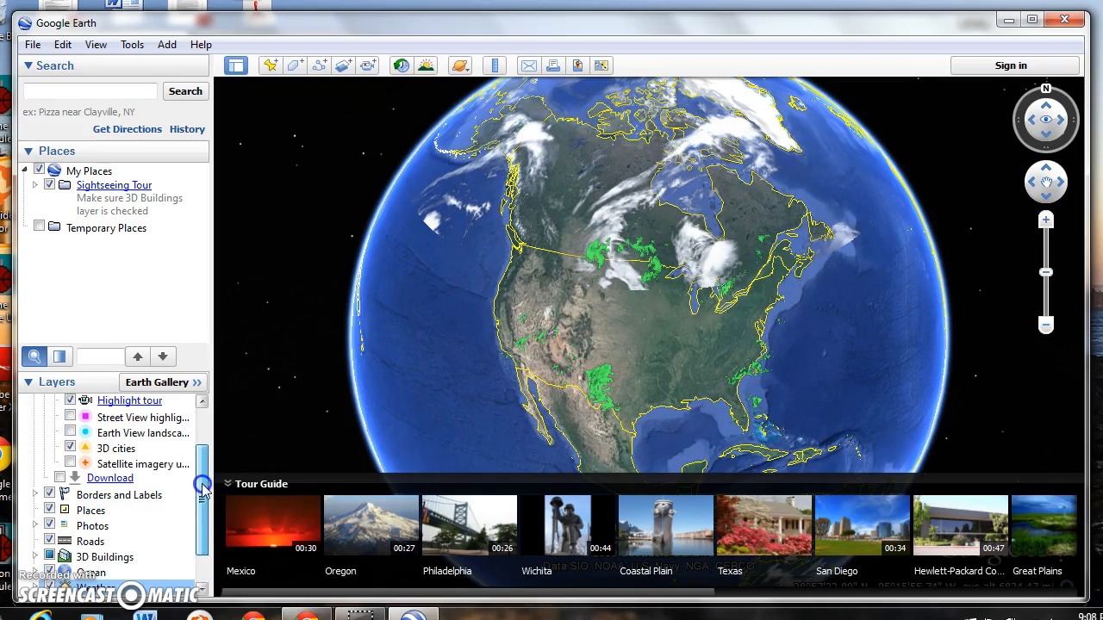
{"action": "left_click", "coordinate": [69, 448]}
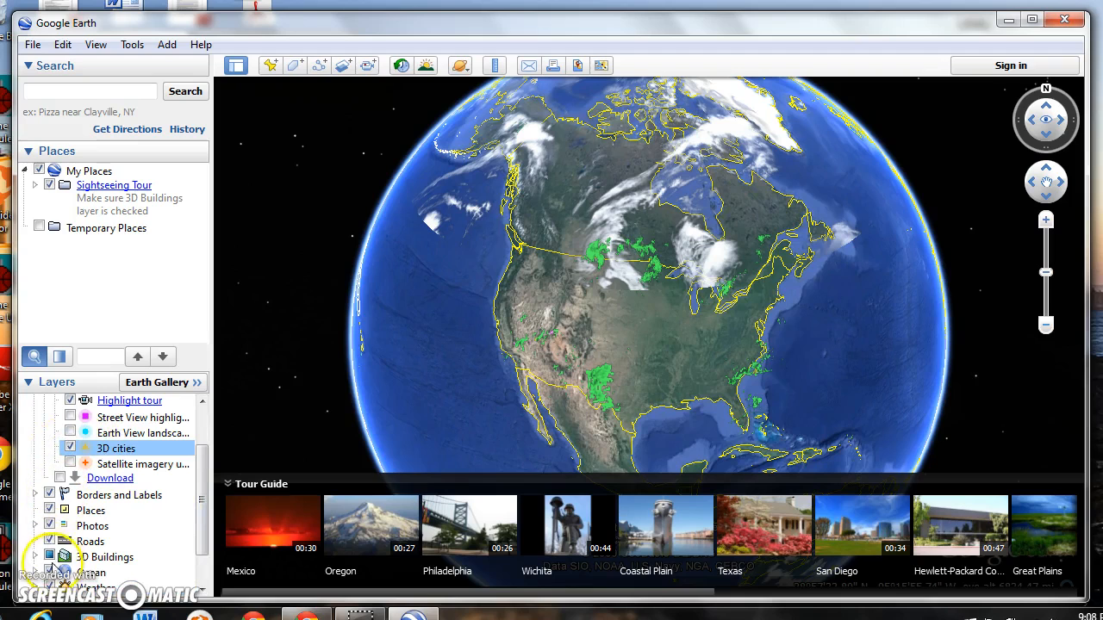
{"action": "left_click_drag", "start_coordinate": [197, 472], "coordinate": [200, 436]}
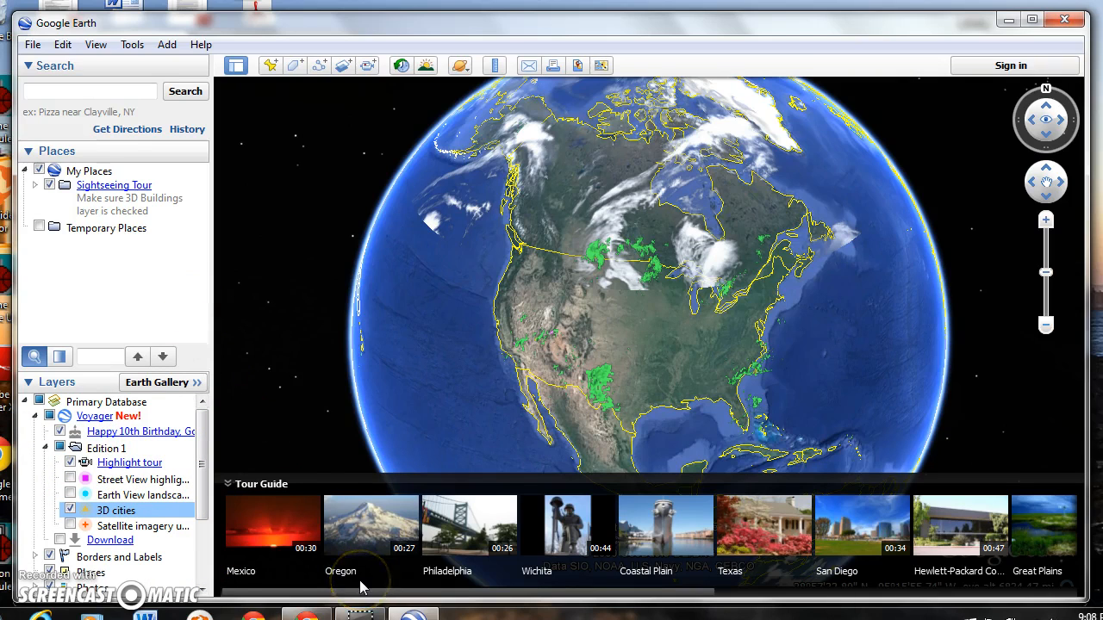
- Switch to Chrome and run a Google search for "what is the latitude and longitude of princeton mn"
{"action": "mouse_move", "coordinate": [305, 614]}
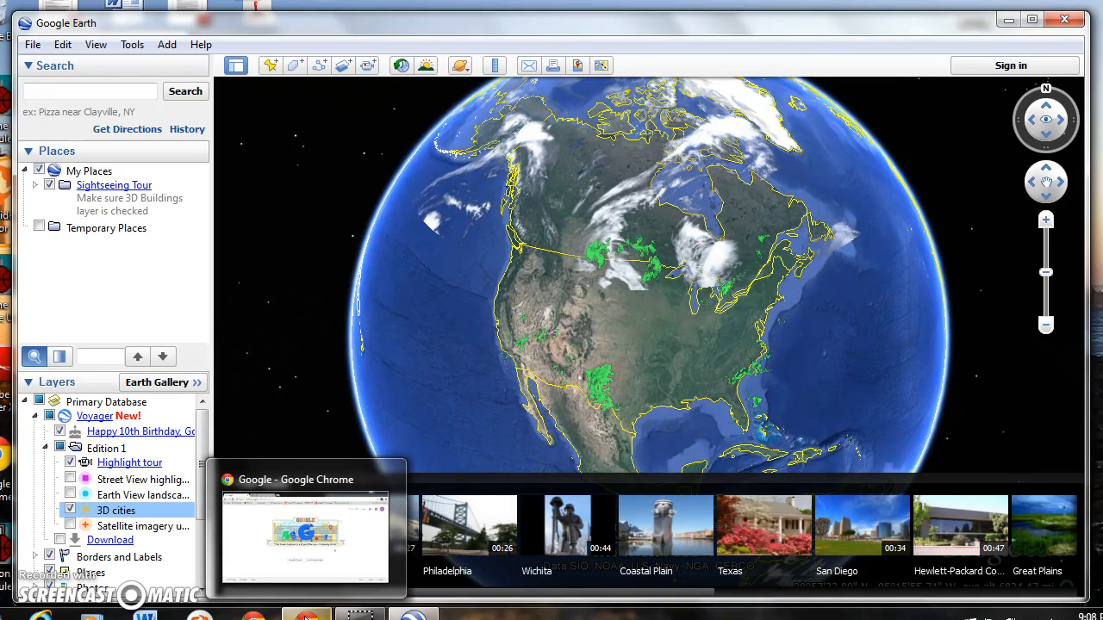
{"action": "left_click", "coordinate": [305, 617]}
{"action": "left_click", "coordinate": [238, 69]}
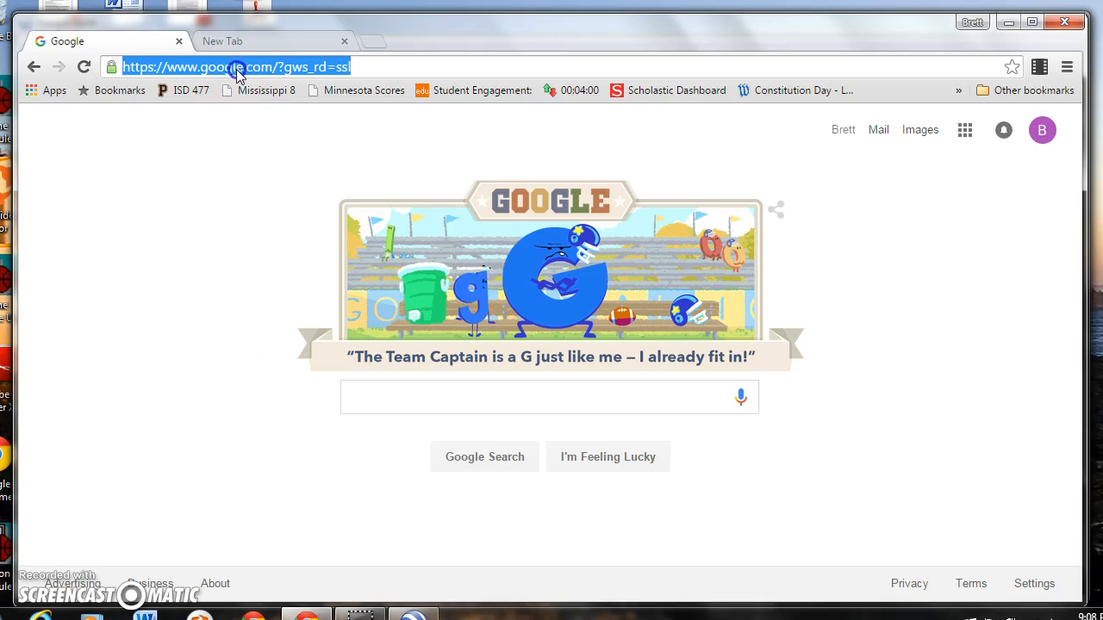
{"action": "type", "text": "weha"}
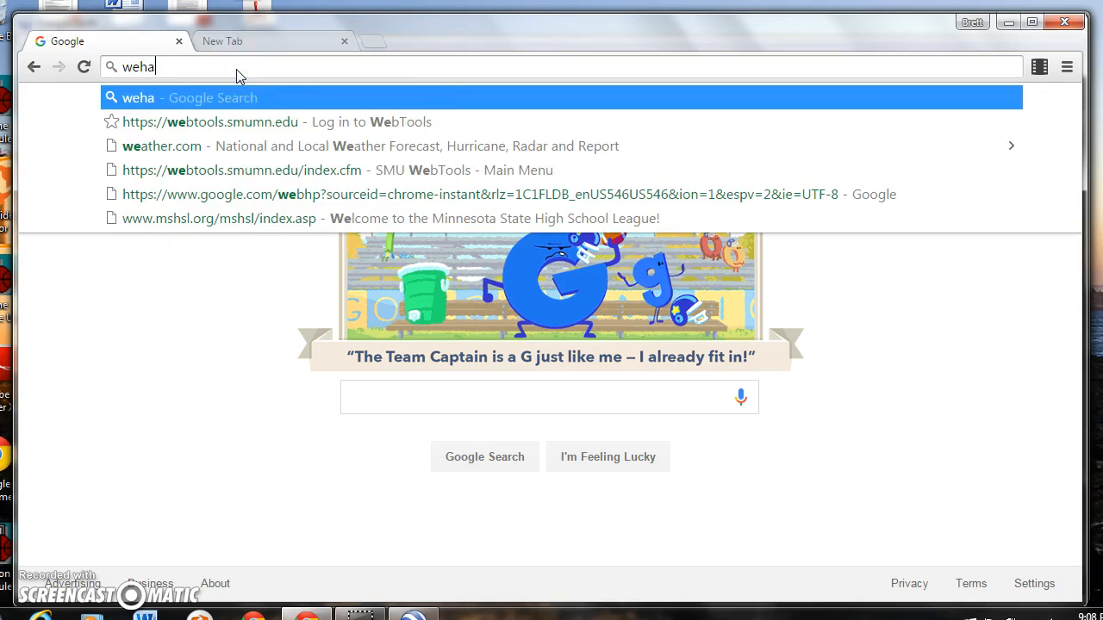
{"action": "key", "text": "BackSpace"}
{"action": "key", "text": "BackSpace"}
{"action": "key", "text": "BackSpace"}
{"action": "type", "text": "hat is the lat"}
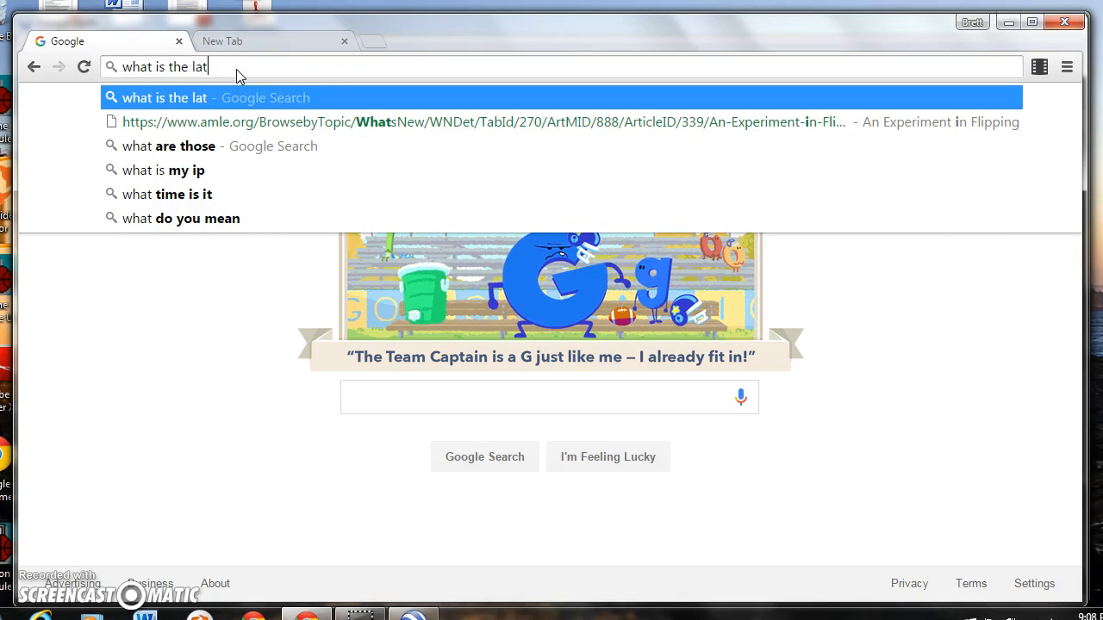
{"action": "type", "text": "itude and longi"}
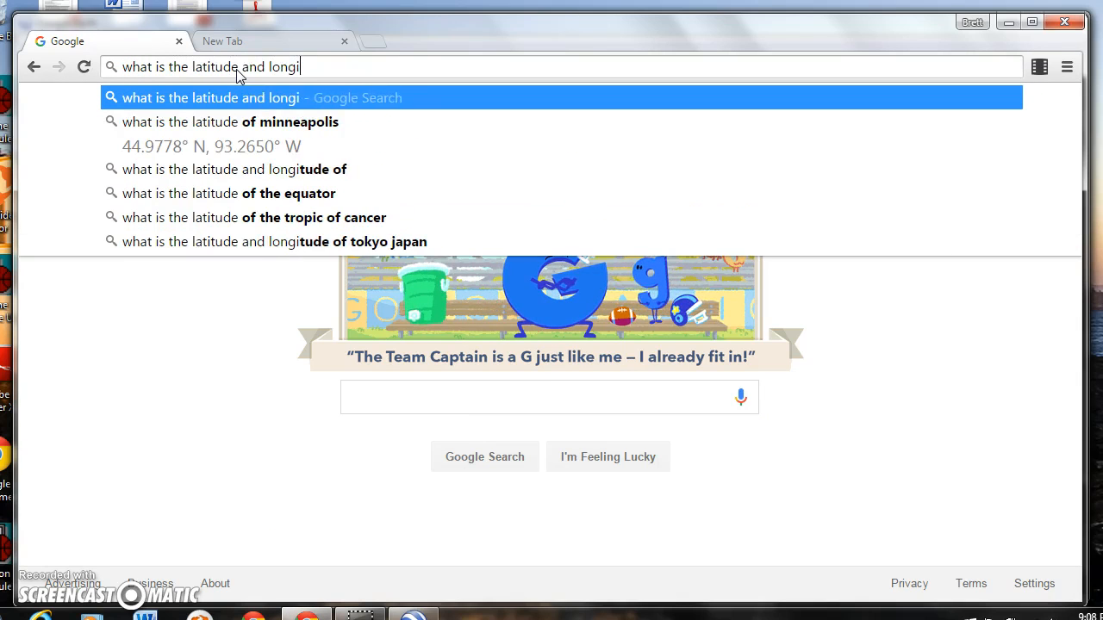
{"action": "type", "text": "tude of princet"}
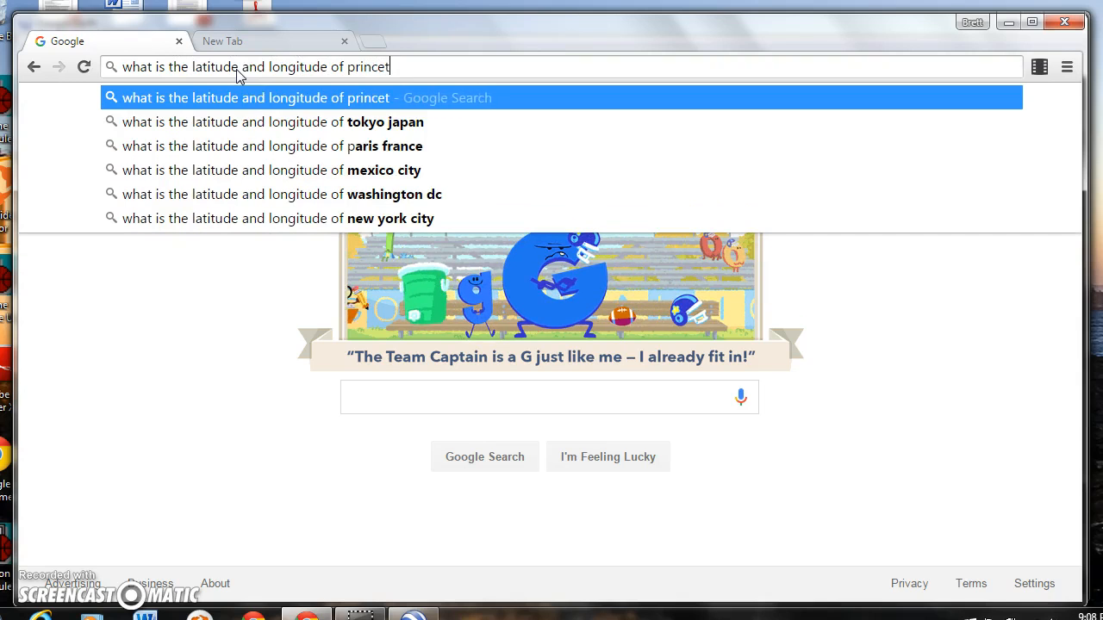
{"action": "type", "text": "on mn"}
{"action": "key", "text": "Return"}
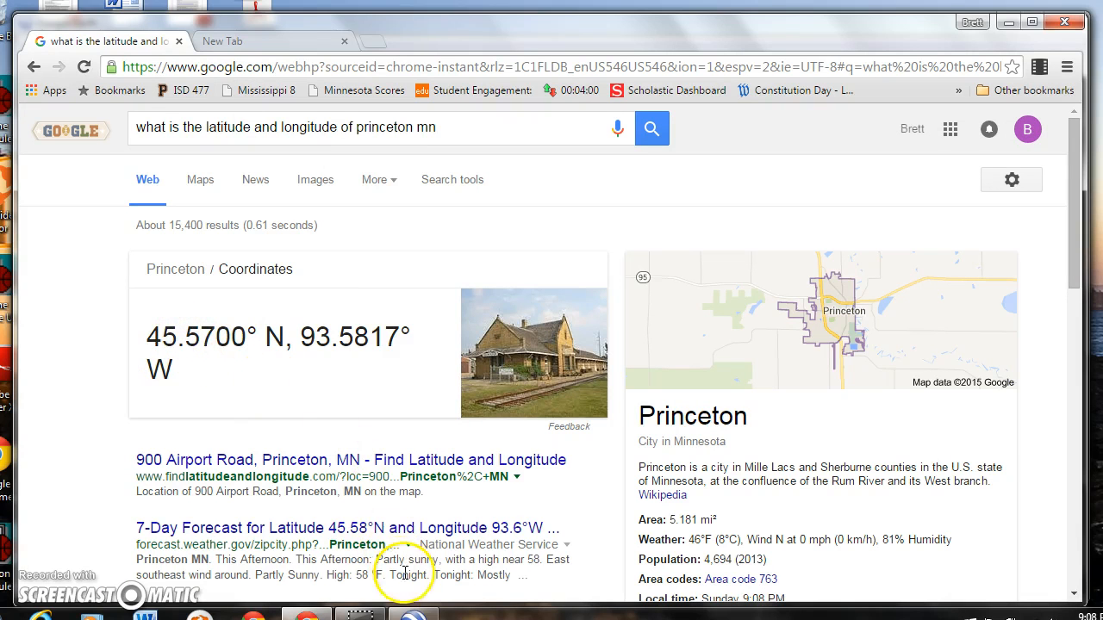
- Return to Google Earth and fly to the coordinates 45.57n, 93.5817w, checking the longitude in the browser's search result
{"action": "key", "text": "alt+Tab"}
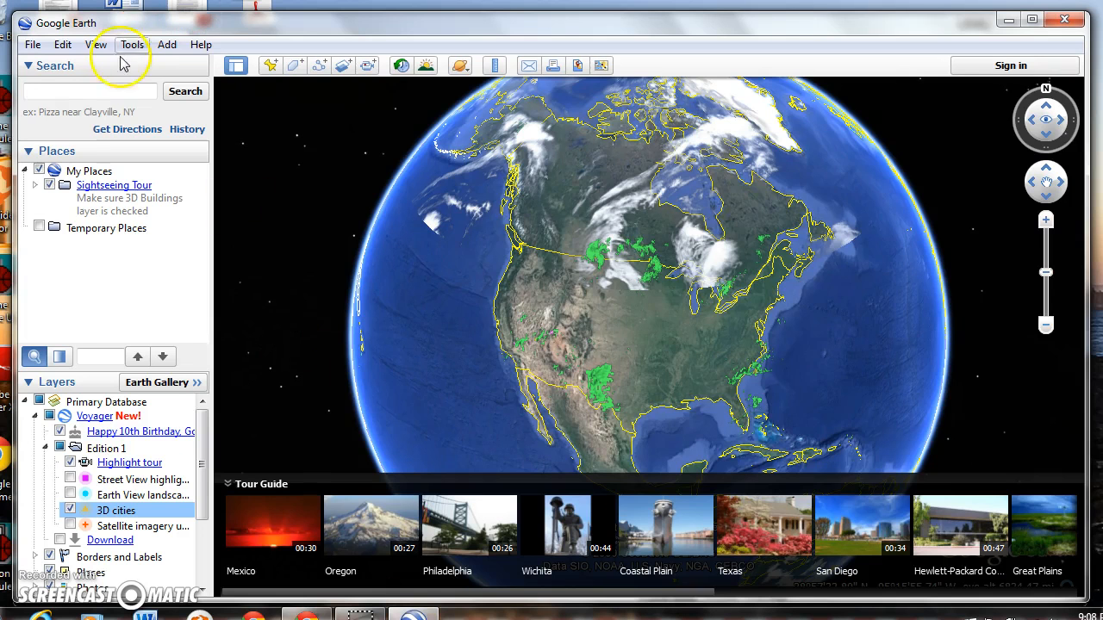
{"action": "left_click", "coordinate": [115, 84]}
{"action": "type", "text": "45.5"}
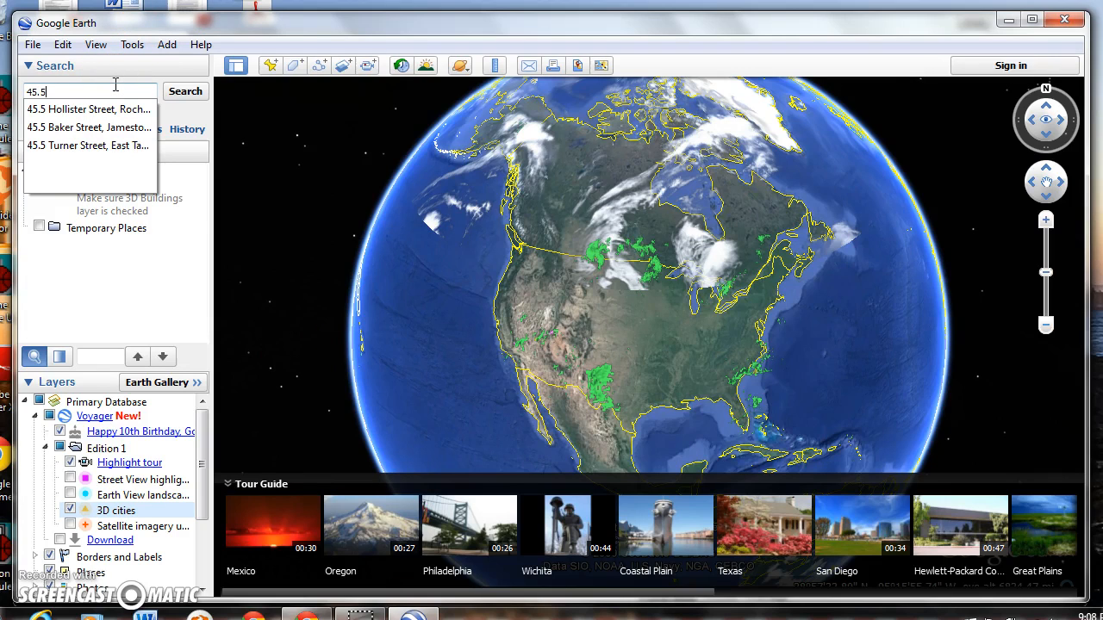
{"action": "type", "text": "7n,"}
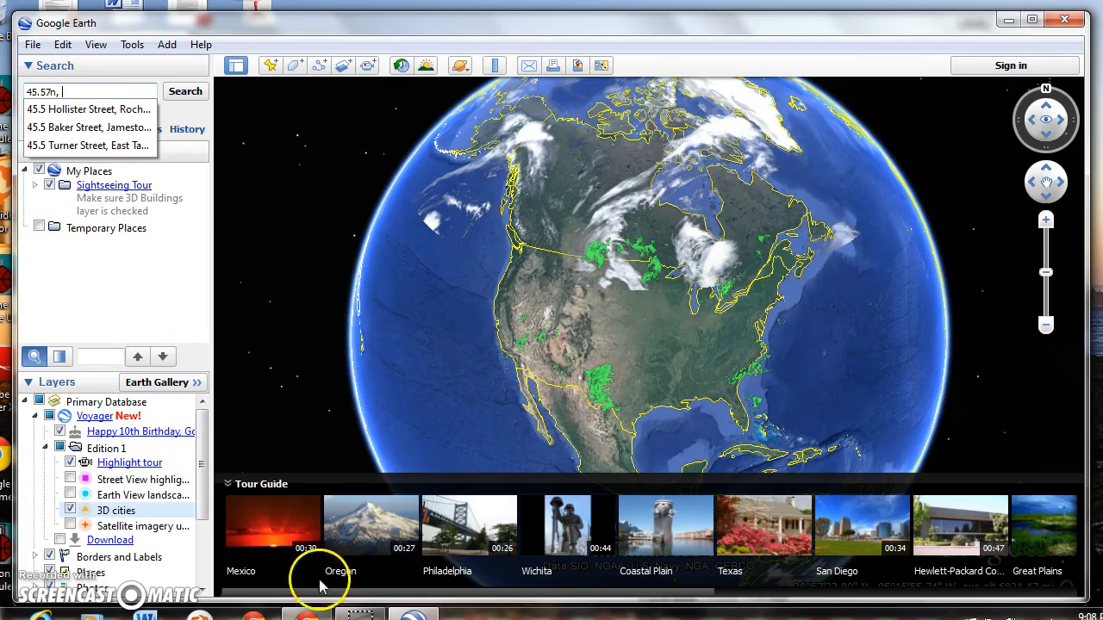
{"action": "left_click", "coordinate": [312, 615]}
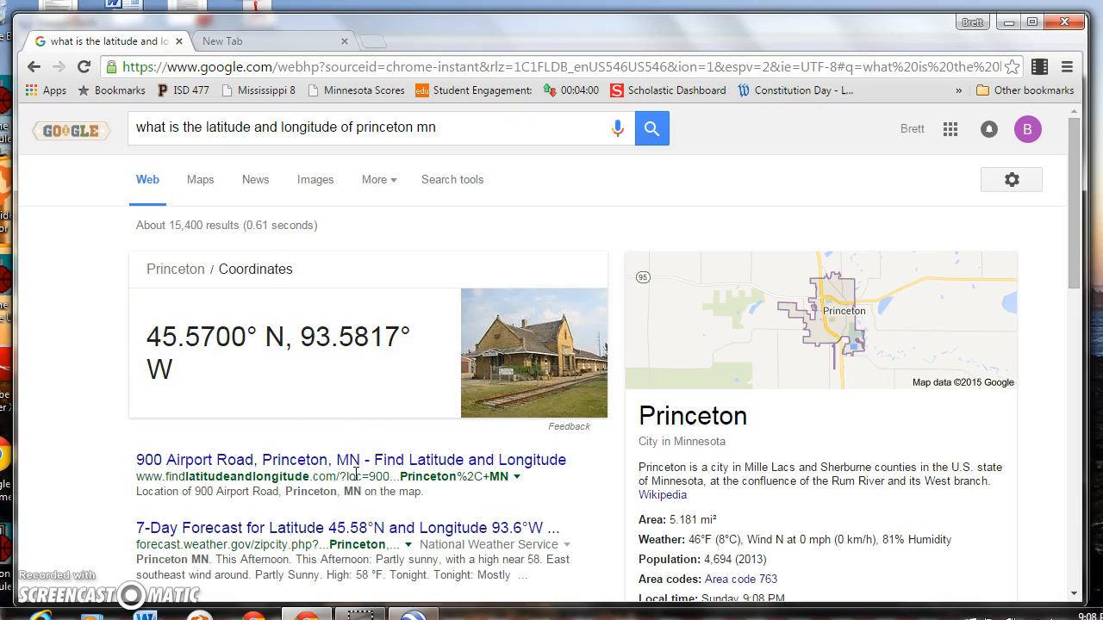
{"action": "left_click", "coordinate": [415, 614]}
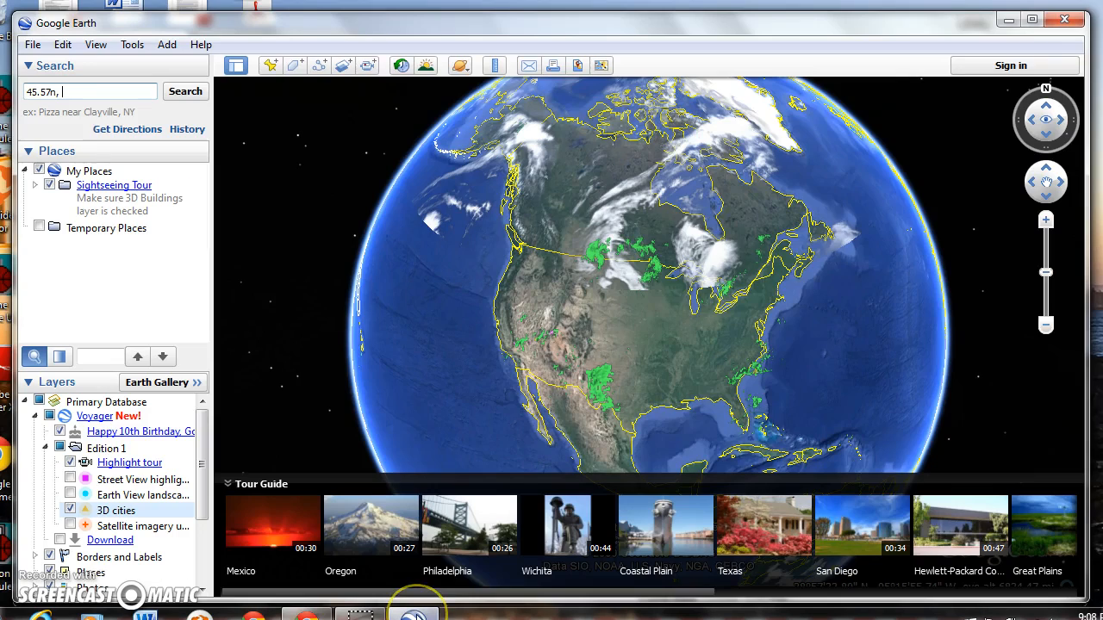
{"action": "type", "text": "93.5817w"}
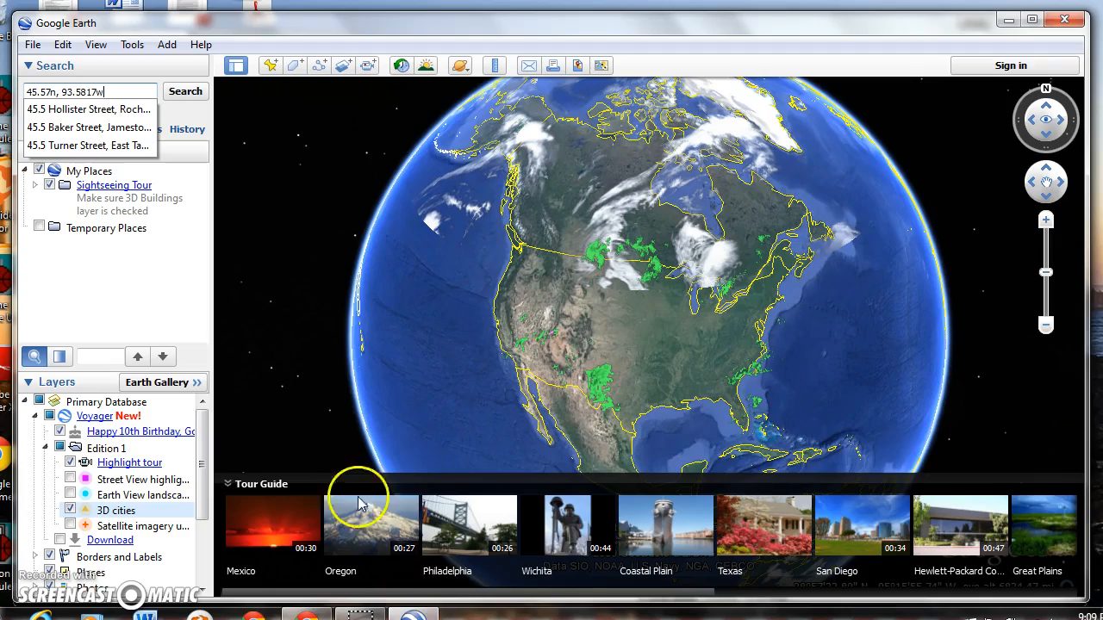
{"action": "left_click", "coordinate": [173, 93]}
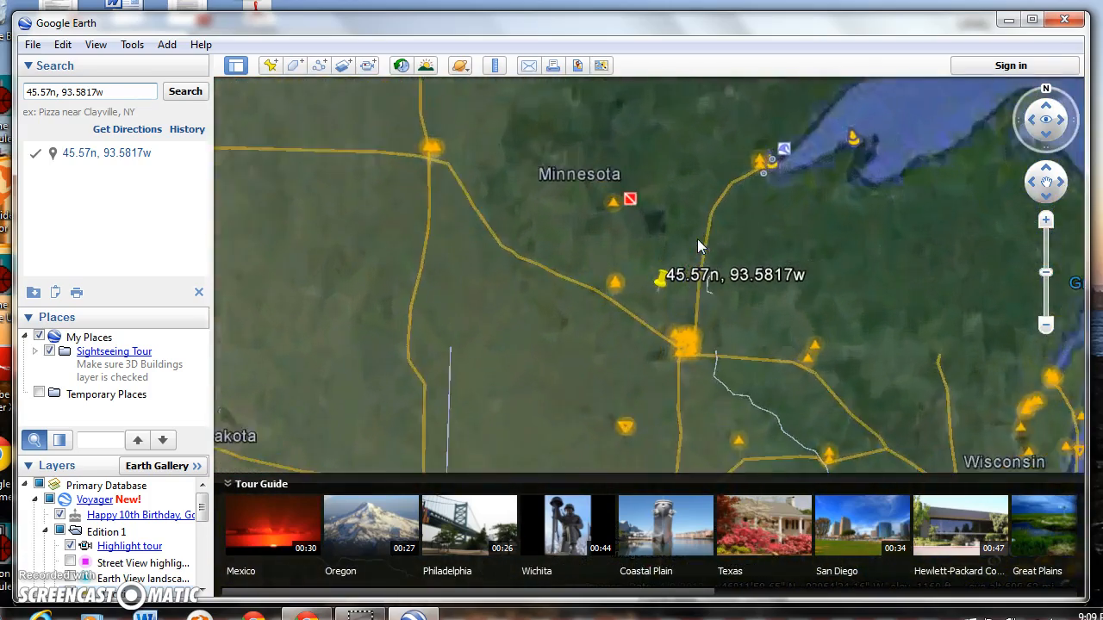
- Examine the surroundings of the 45.57n, 93.5817w placemark, from Princeton's streets out to the weather across Minnesota
{"action": "left_click_drag", "start_coordinate": [698, 243], "coordinate": [487, 351]}
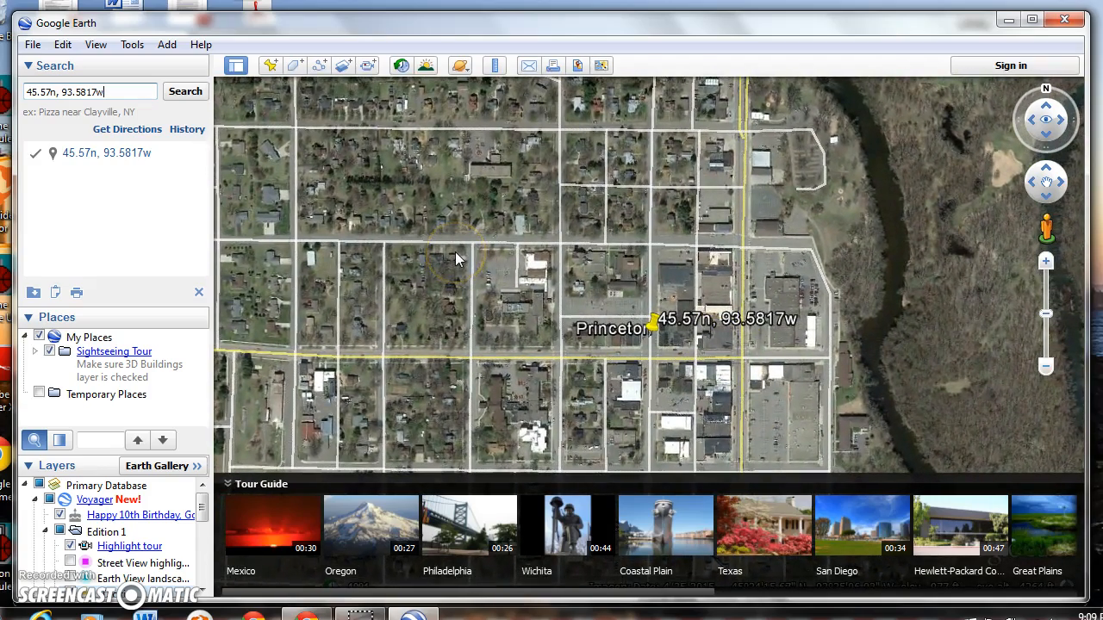
{"action": "left_click", "coordinate": [622, 308]}
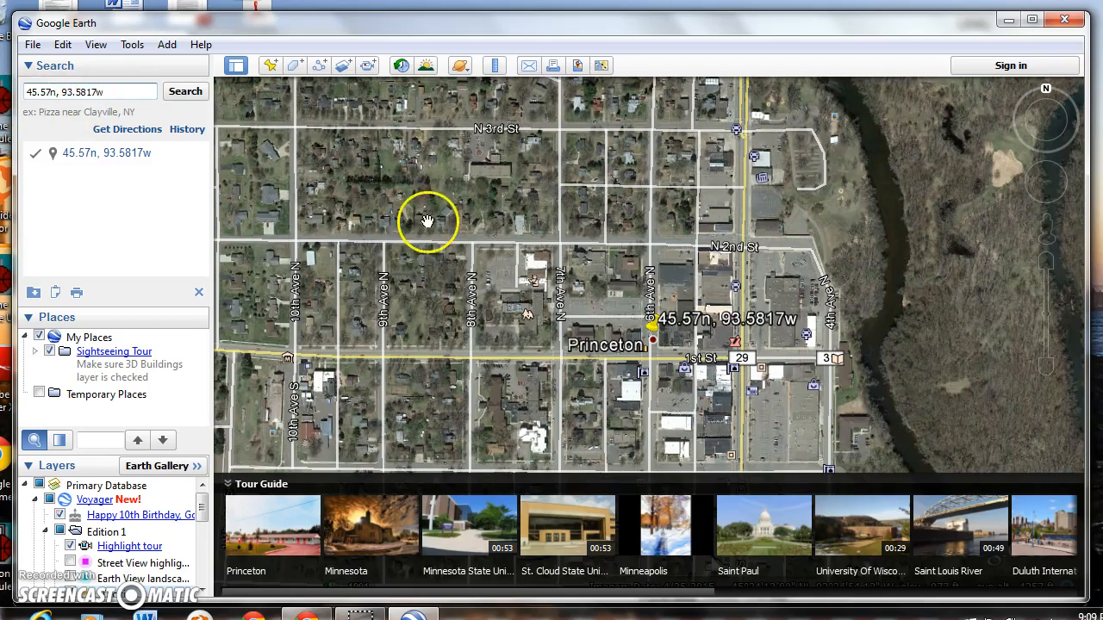
{"action": "left_click", "coordinate": [1046, 371]}
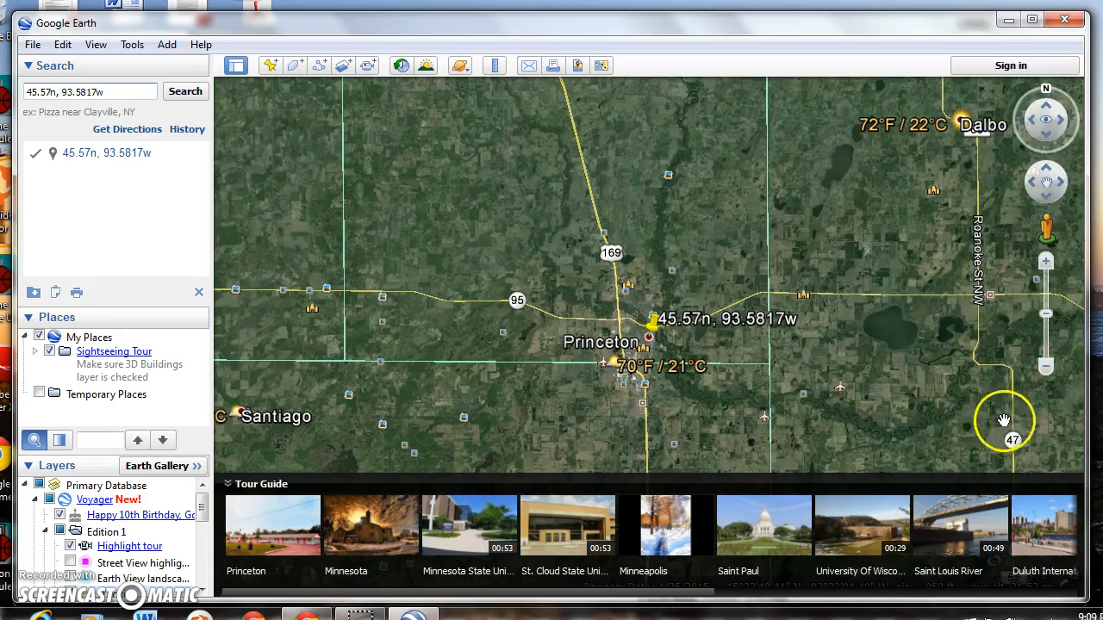
{"action": "left_click", "coordinate": [1047, 369]}
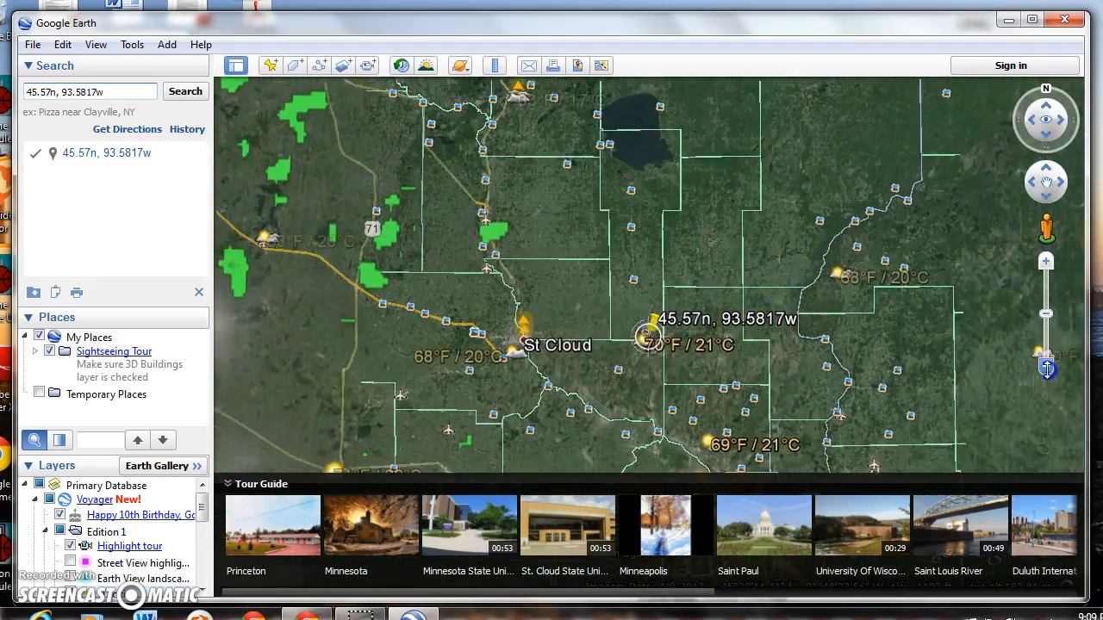
{"action": "left_click", "coordinate": [644, 379]}
{"action": "left_click", "coordinate": [1049, 261]}
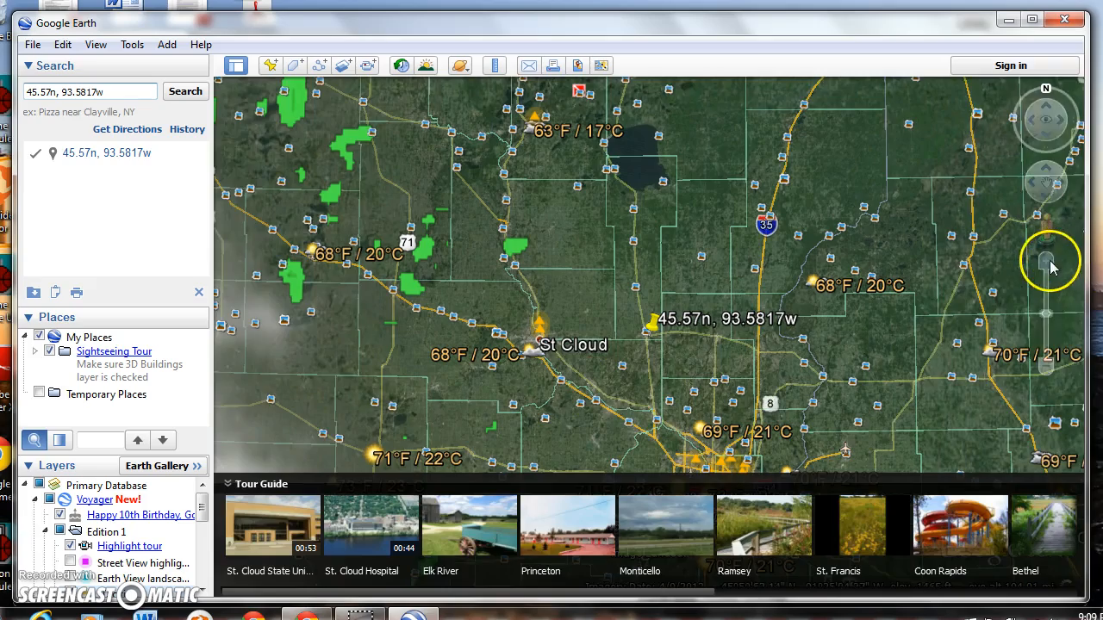
{"action": "left_click", "coordinate": [611, 443]}
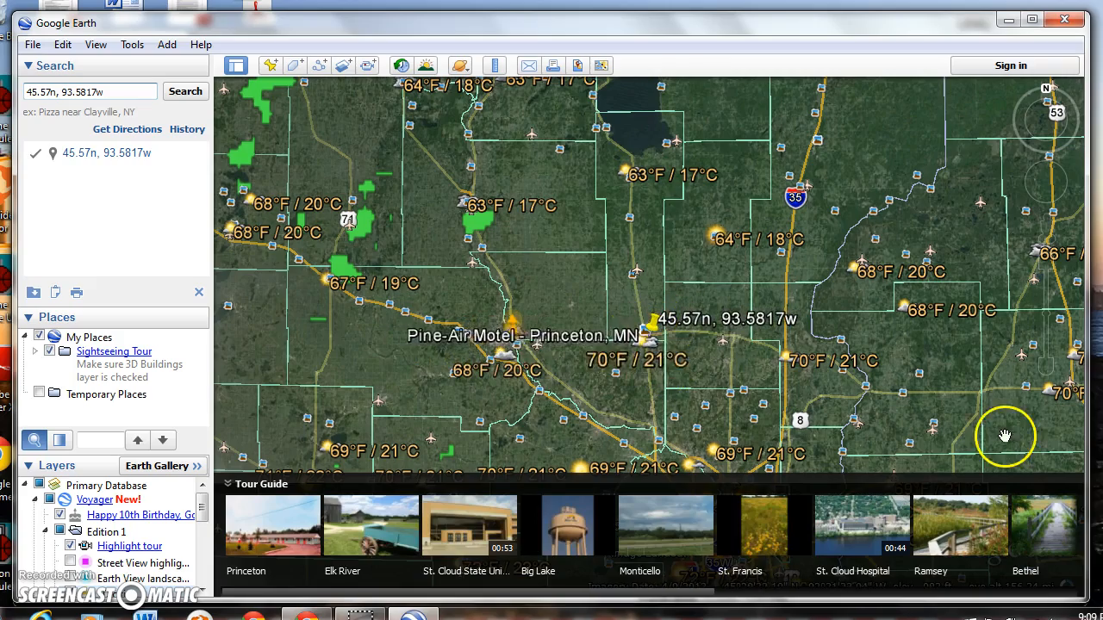
{"action": "left_click", "coordinate": [1046, 371]}
{"action": "left_click_drag", "start_coordinate": [1046, 370], "coordinate": [1045, 369]}
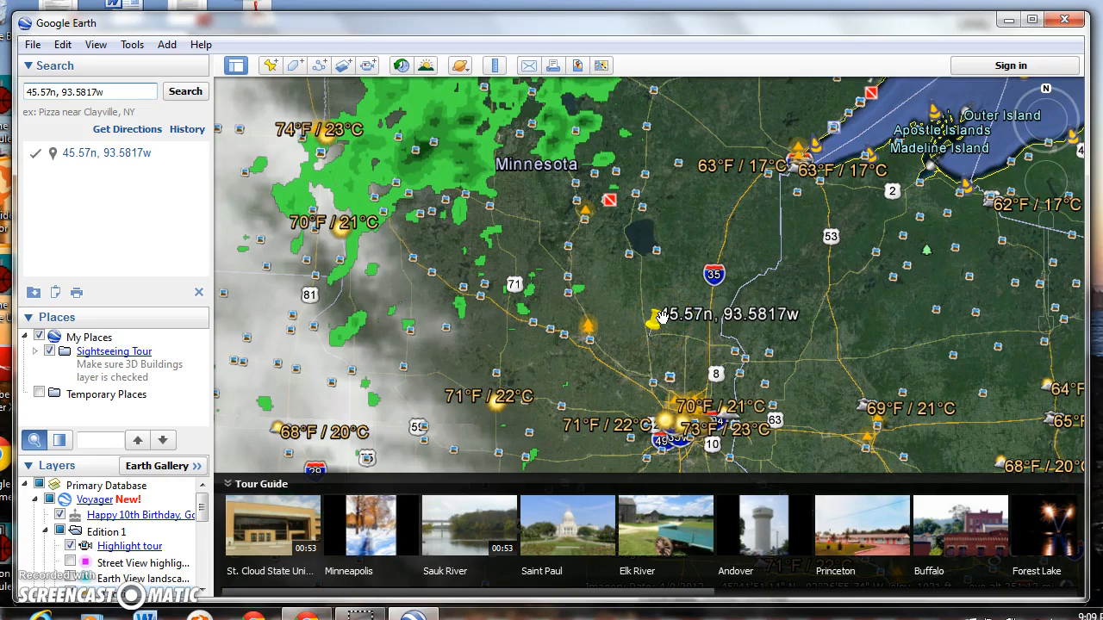
- Hide the Weather layer on the map
{"action": "left_click", "coordinate": [131, 417]}
{"action": "left_click_drag", "start_coordinate": [195, 510], "coordinate": [201, 558]}
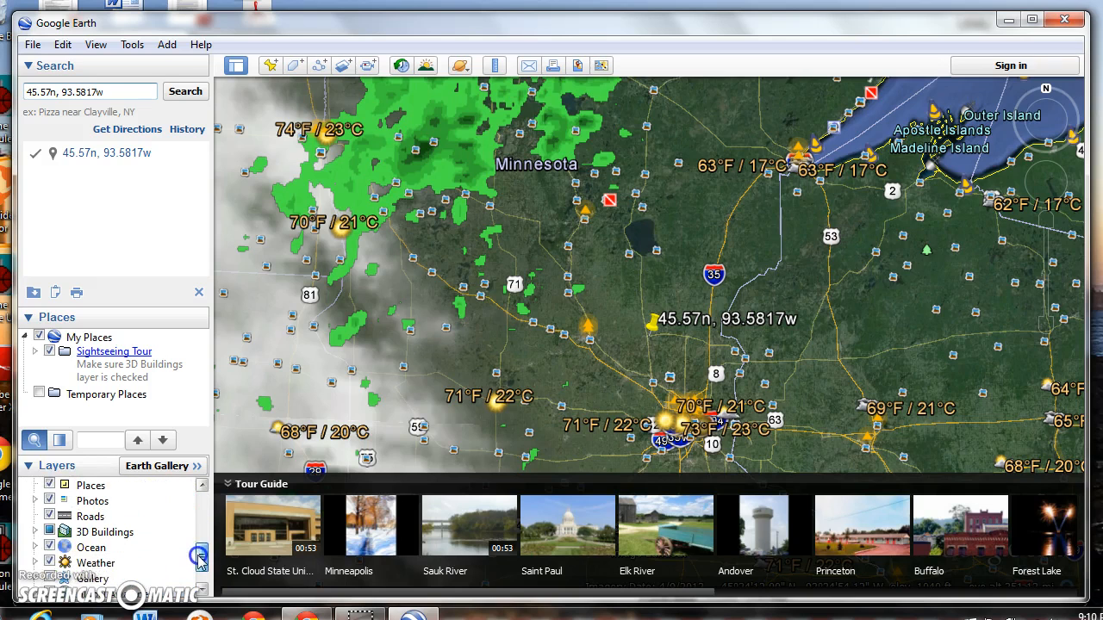
{"action": "left_click", "coordinate": [49, 563]}
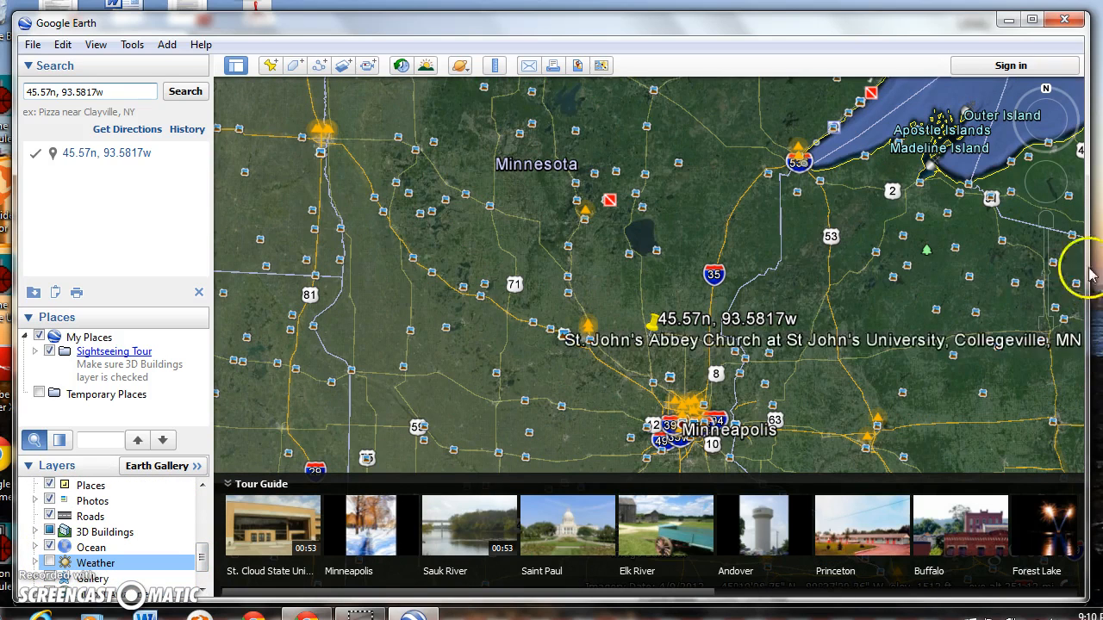
- Examine Princeton's location at the 45.57n, 93.5817w placemark, from the town's streets out to the whole globe
{"action": "left_click", "coordinate": [1047, 223]}
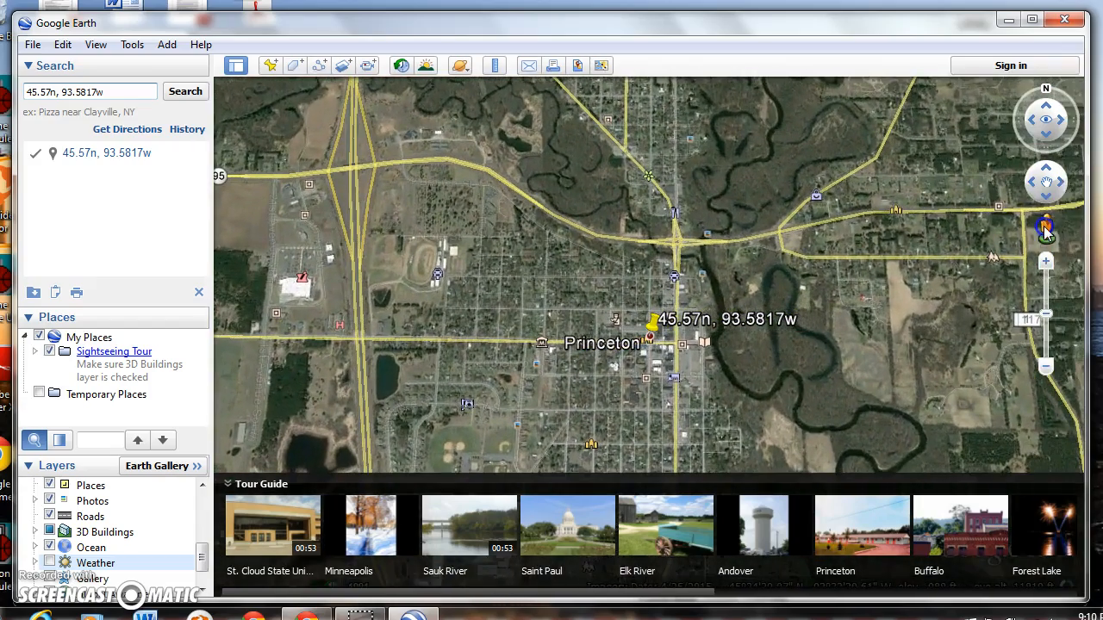
{"action": "left_click", "coordinate": [732, 241]}
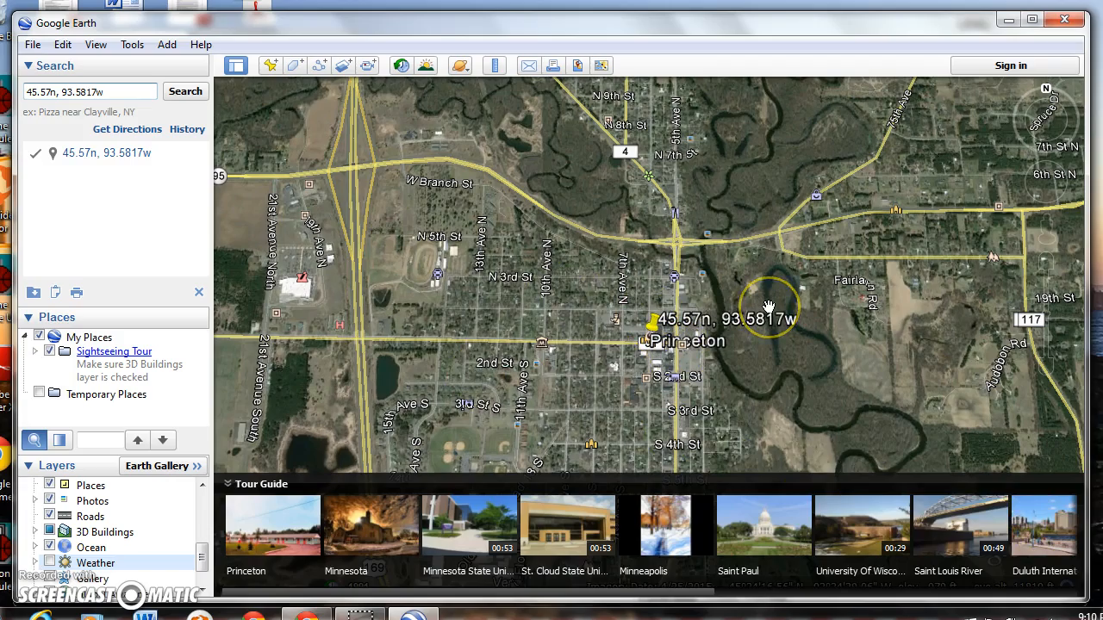
{"action": "left_click", "coordinate": [1045, 365]}
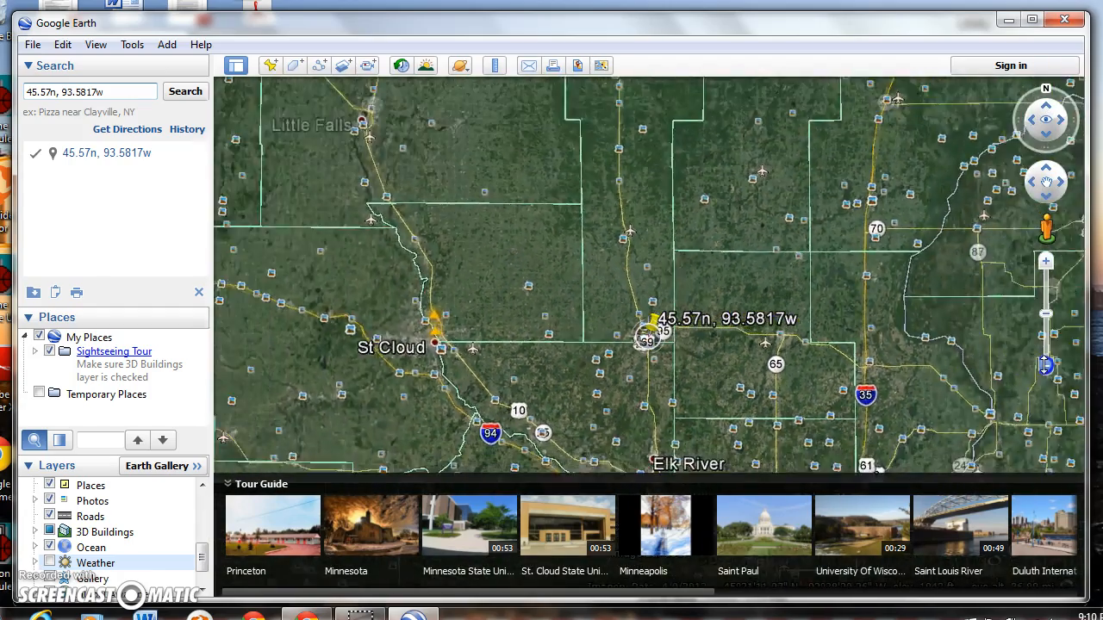
{"action": "left_click_drag", "start_coordinate": [1046, 364], "coordinate": [1045, 364]}
{"action": "scroll", "coordinate": [1042, 364], "scroll_direction": "up", "scroll_amount": 3}
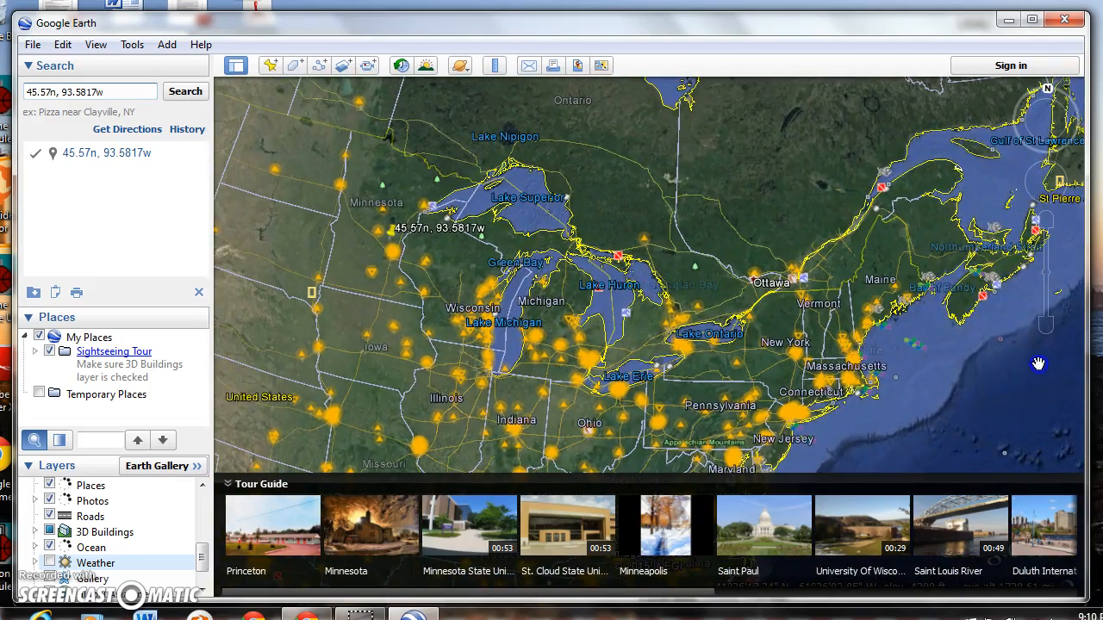
{"action": "left_click", "coordinate": [641, 301]}
{"action": "left_click_drag", "start_coordinate": [1046, 312], "coordinate": [1055, 332]}
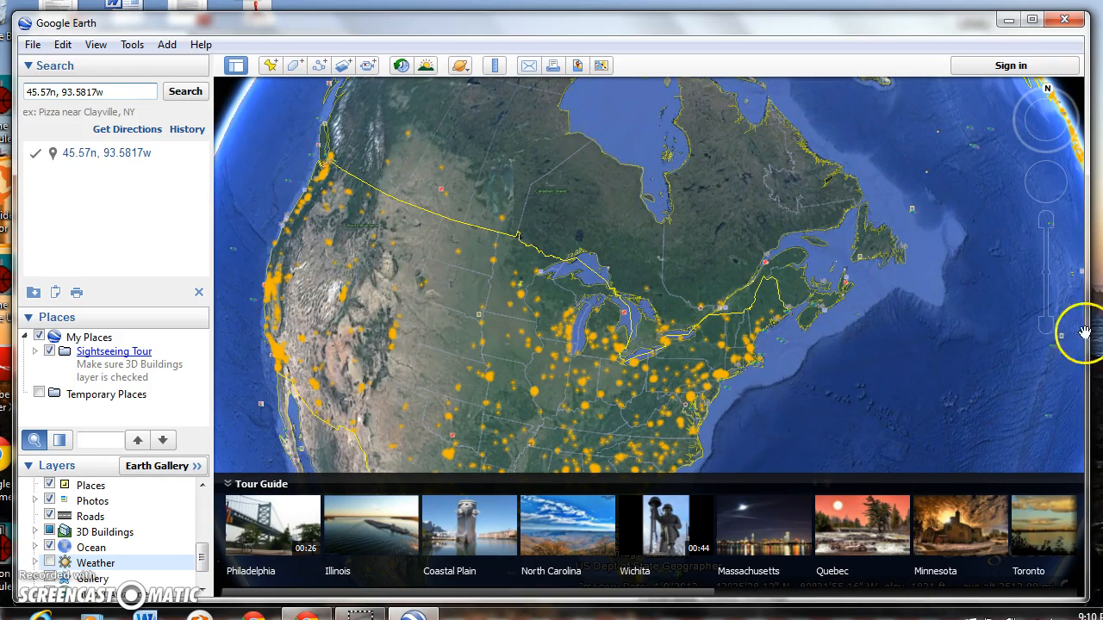
{"action": "left_click", "coordinate": [1045, 325]}
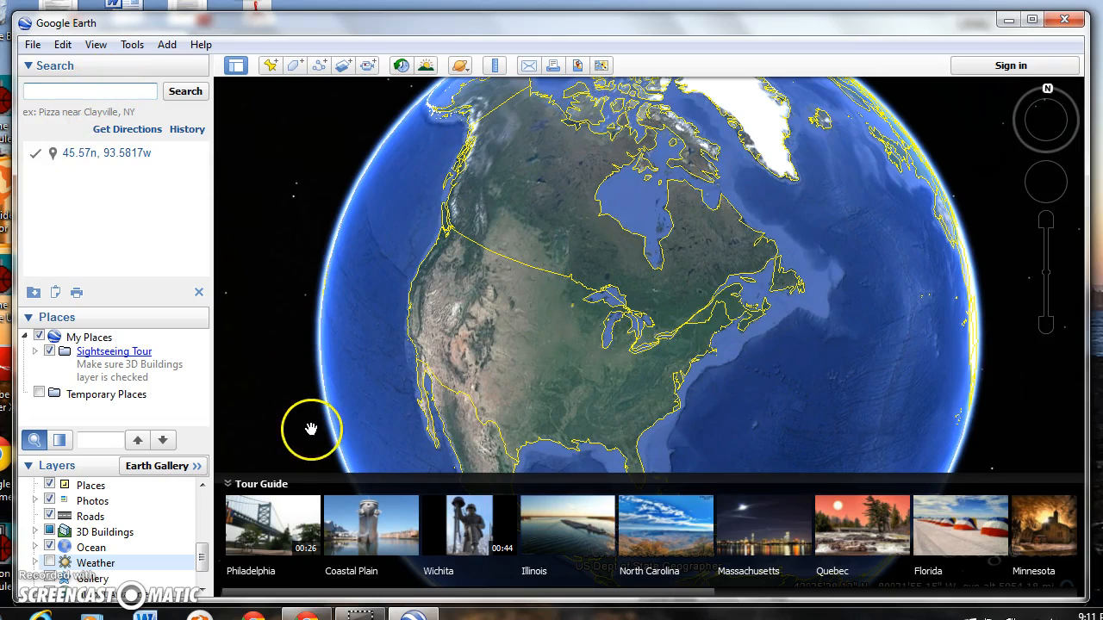
- Switch to Chrome and run a Google search for "what is the latitude and longitude of target field"
{"action": "left_click", "coordinate": [306, 617]}
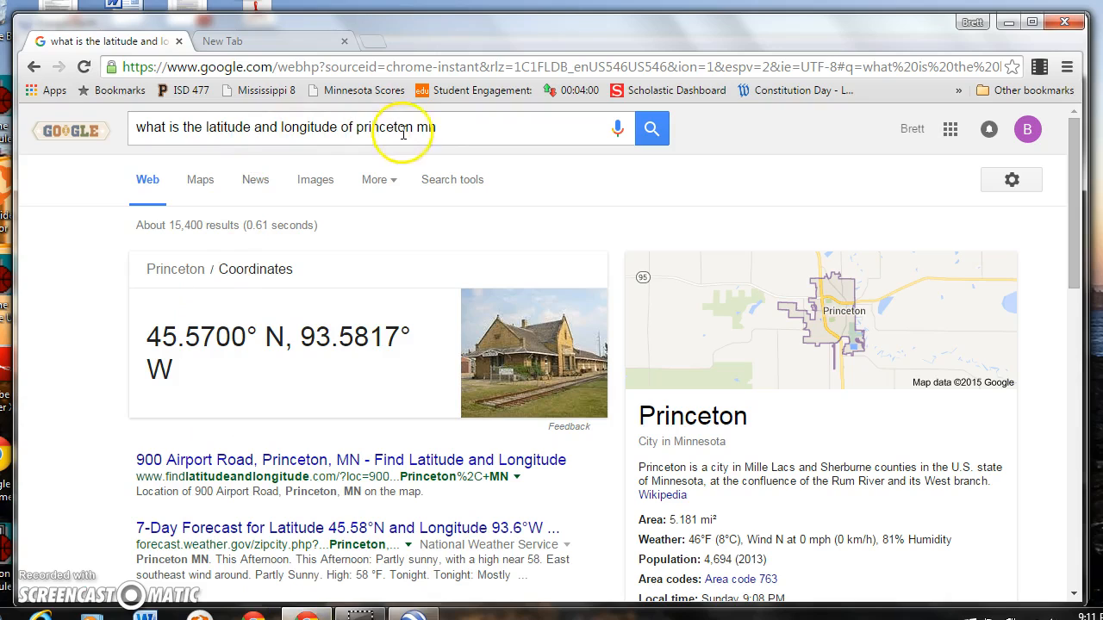
{"action": "left_click_drag", "start_coordinate": [437, 128], "coordinate": [412, 129]}
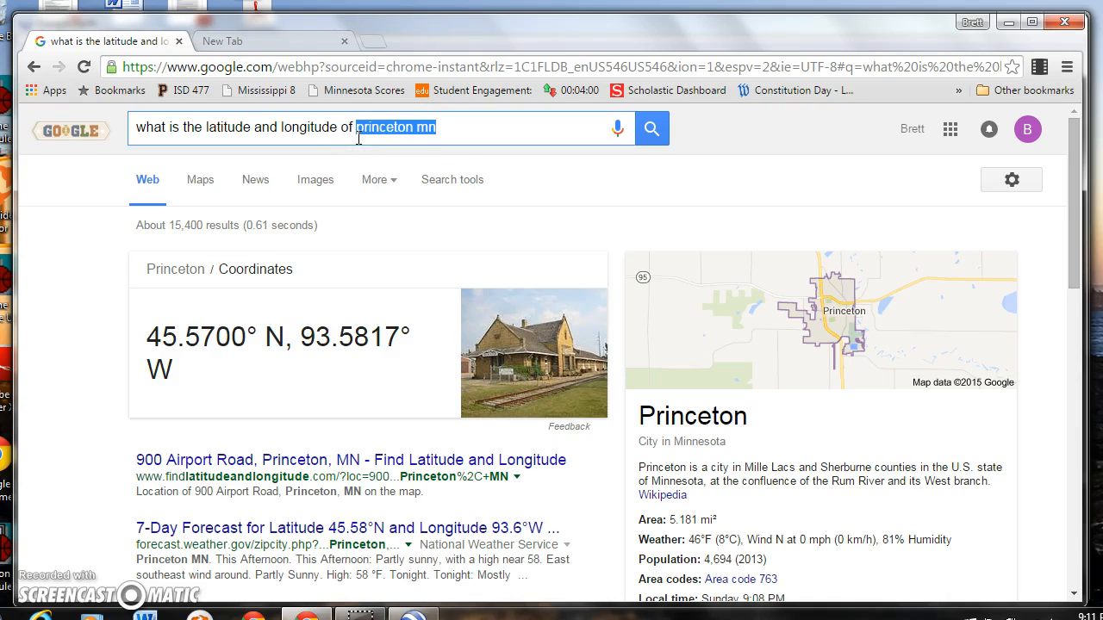
{"action": "type", "text": "arget field"}
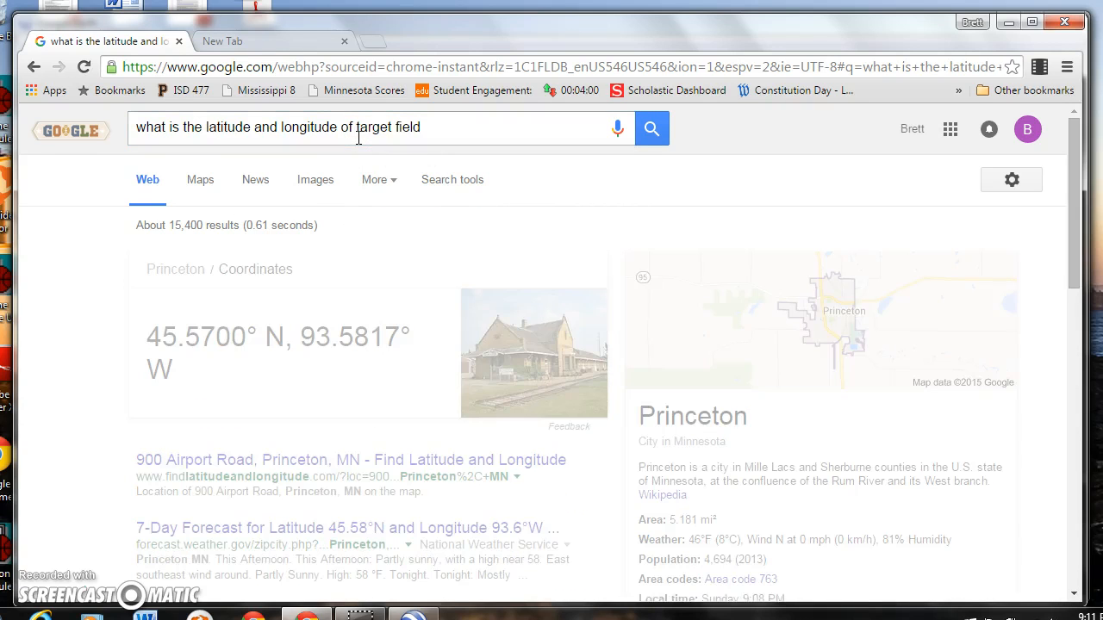
{"action": "left_click", "coordinate": [207, 352]}
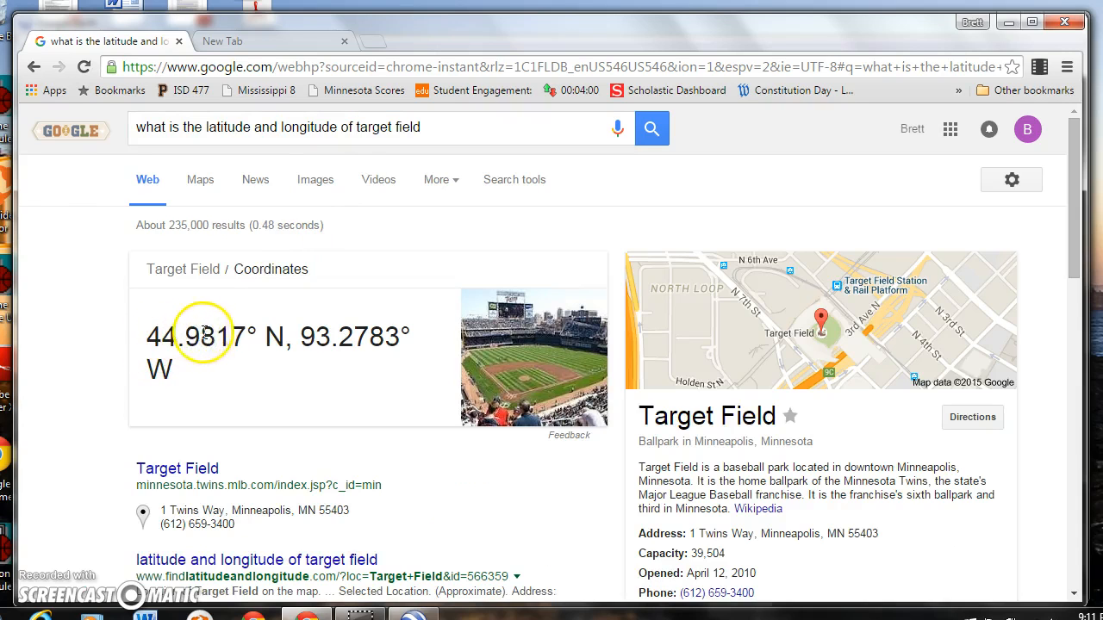
- Copy the latitude 44.9817° N from the search result into Google Earth's search, followed by a comma
{"action": "left_click_drag", "start_coordinate": [285, 336], "coordinate": [150, 341]}
{"action": "key", "text": "ctrl+c"}
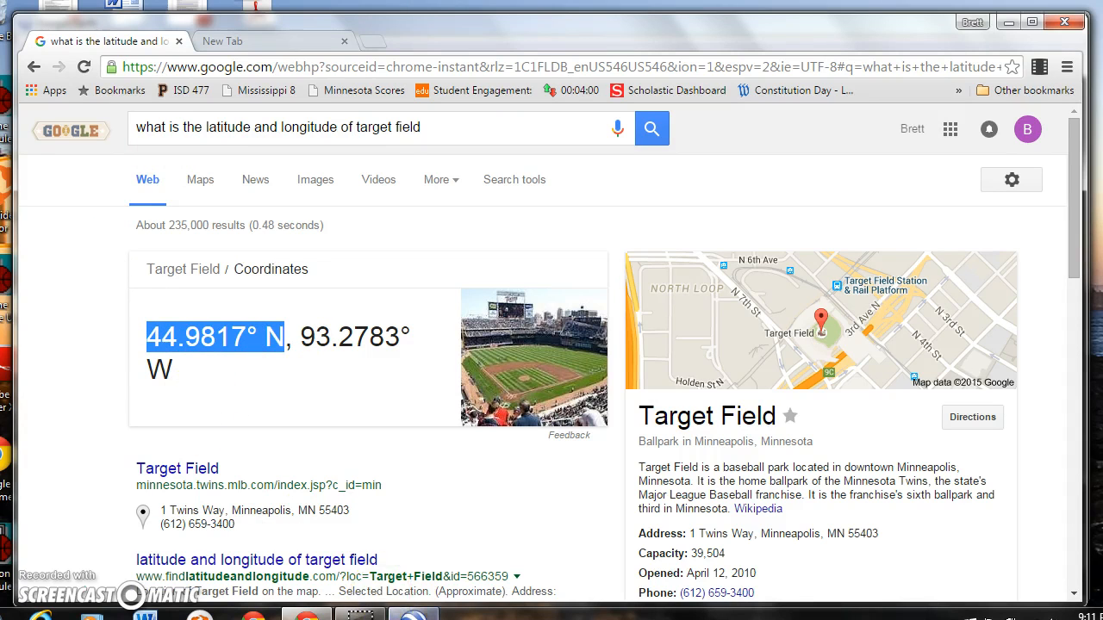
{"action": "key", "text": "alt+Tab"}
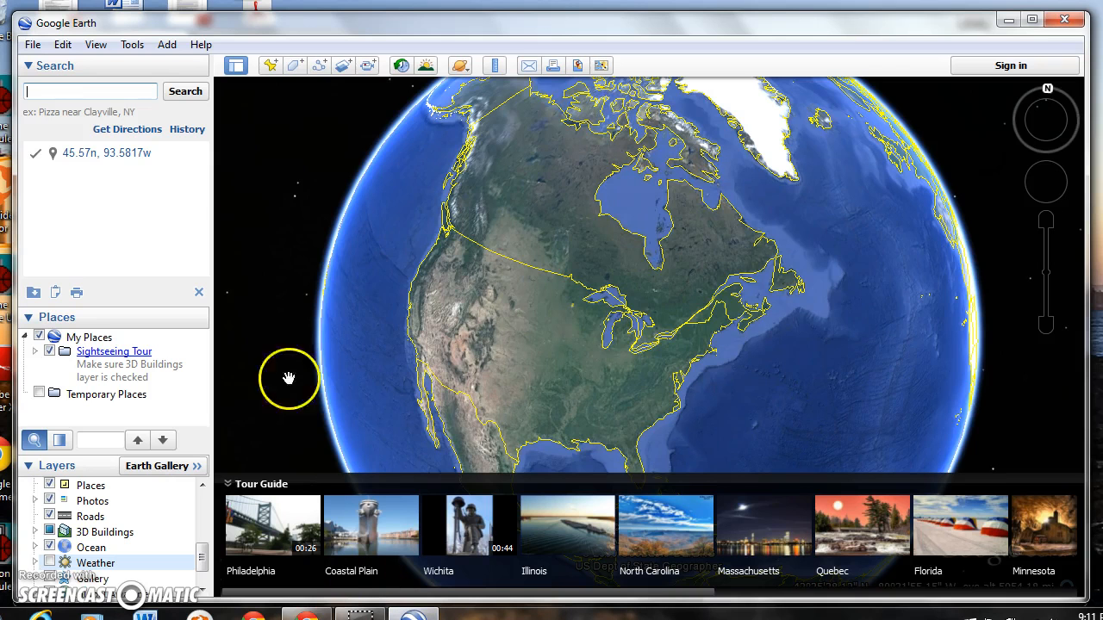
{"action": "left_click", "coordinate": [137, 96]}
{"action": "key", "text": "ctrl+v"}
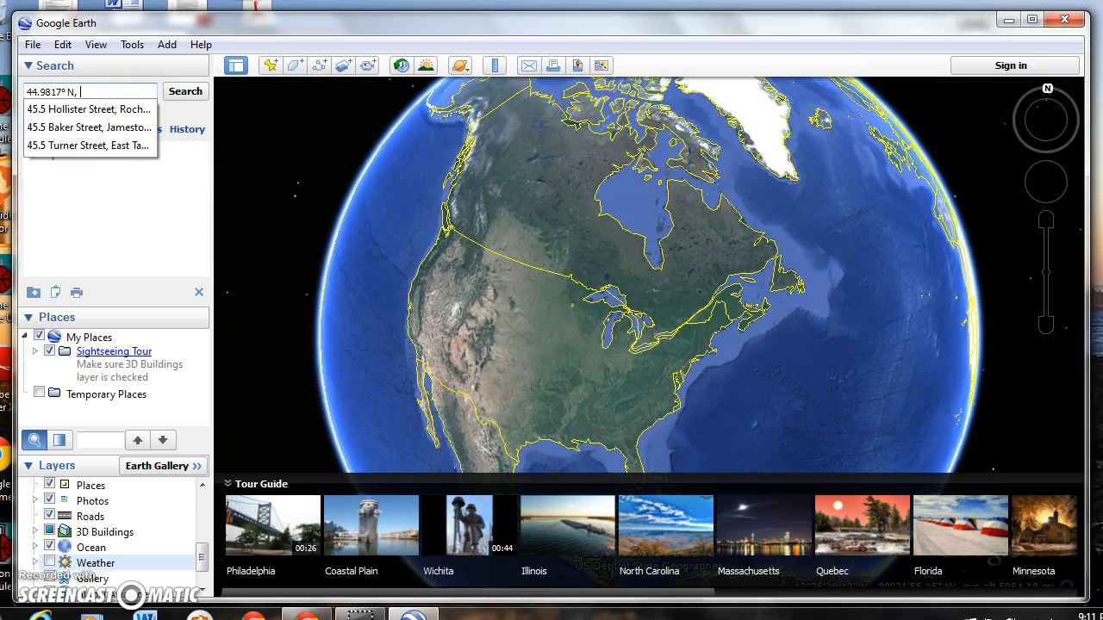
- Copy the longitude 93.2783° W from Chrome into the Google Earth search and fly to 44.9817° N, 93.2783° W
{"action": "key", "text": "alt+Tab"}
{"action": "left_click_drag", "start_coordinate": [302, 340], "coordinate": [367, 359]}
{"action": "key", "text": "ctrl+c"}
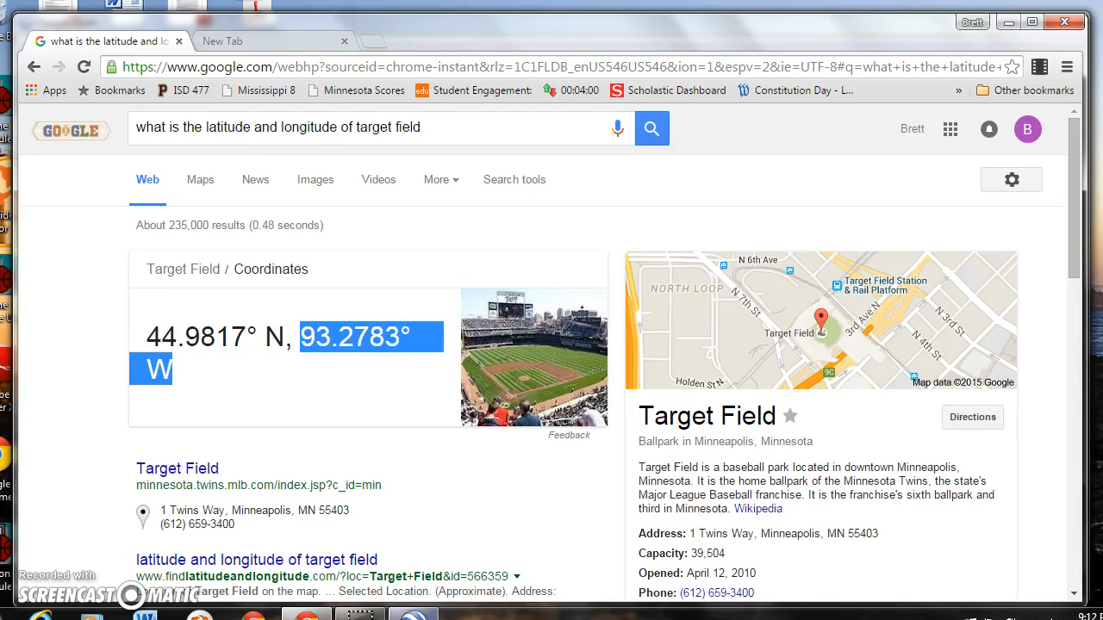
{"action": "left_click", "coordinate": [414, 615]}
{"action": "key", "text": "ctrl+v"}
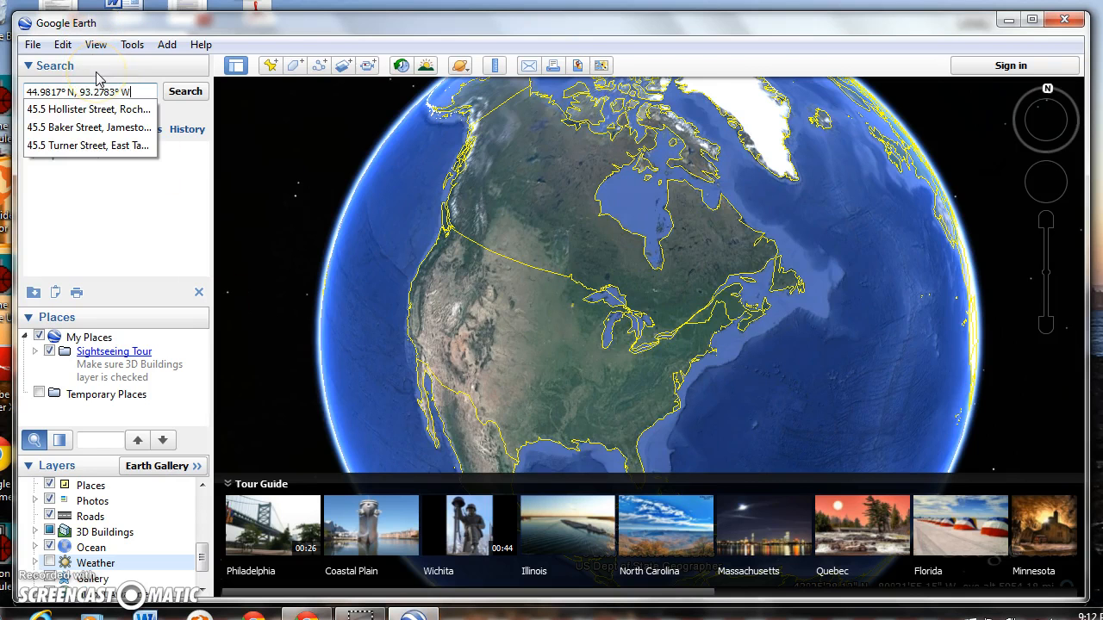
{"action": "left_click", "coordinate": [185, 92]}
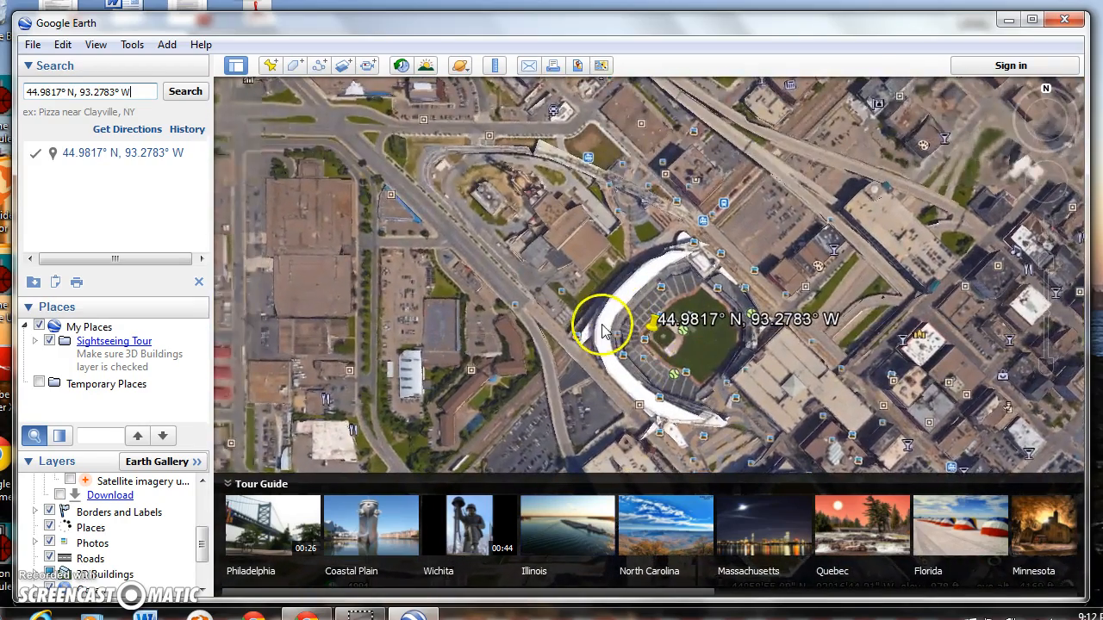
- Examine the ballpark at the 44.9817° N, 93.2783° W placemark and its surroundings, out to the wider Minneapolis area and back
{"action": "left_click", "coordinate": [1044, 260]}
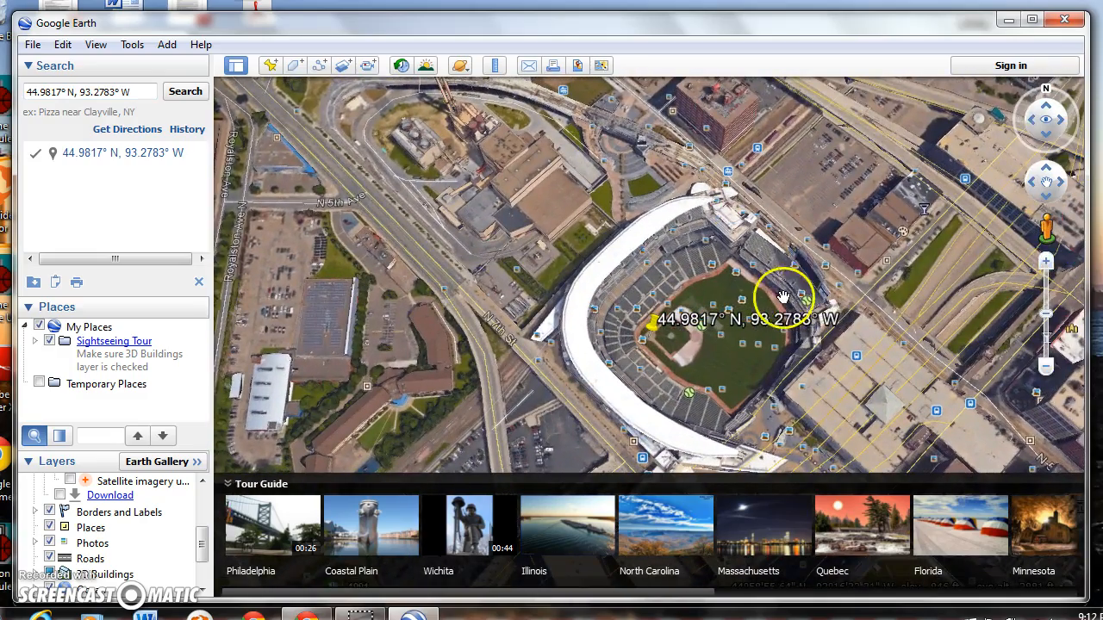
{"action": "left_click_drag", "start_coordinate": [843, 274], "coordinate": [761, 218]}
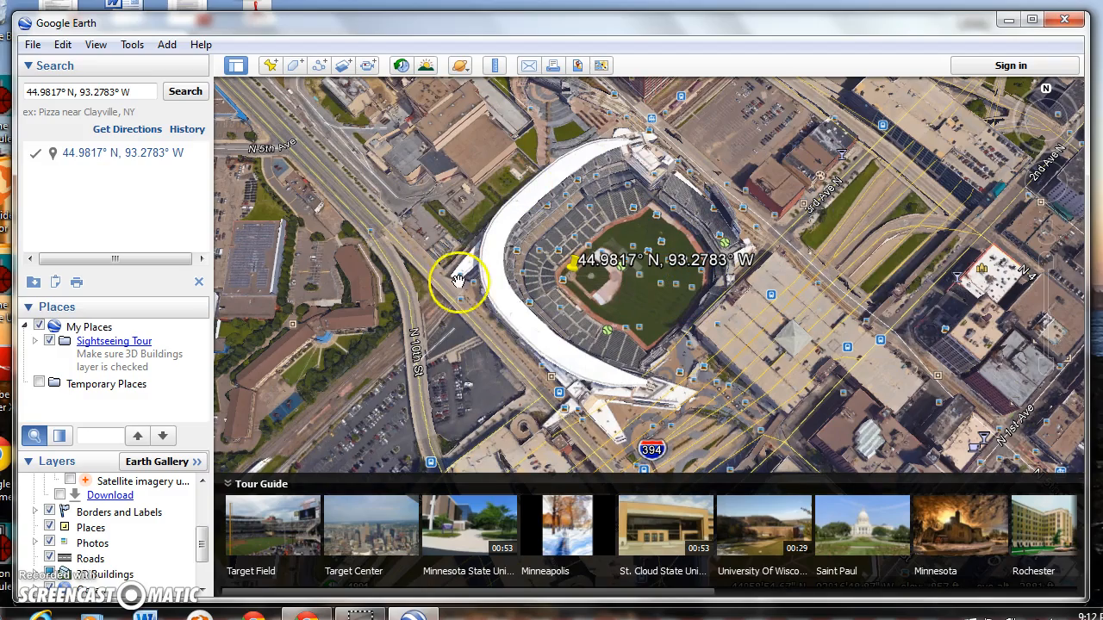
{"action": "left_click", "coordinate": [1044, 365]}
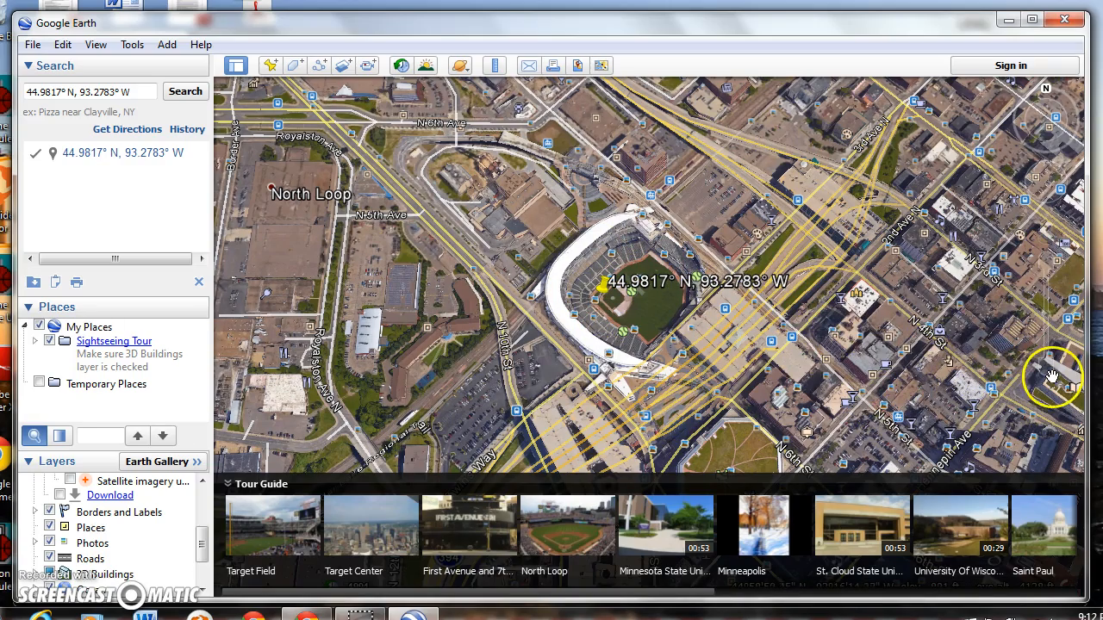
{"action": "left_click_drag", "start_coordinate": [1046, 370], "coordinate": [1046, 367]}
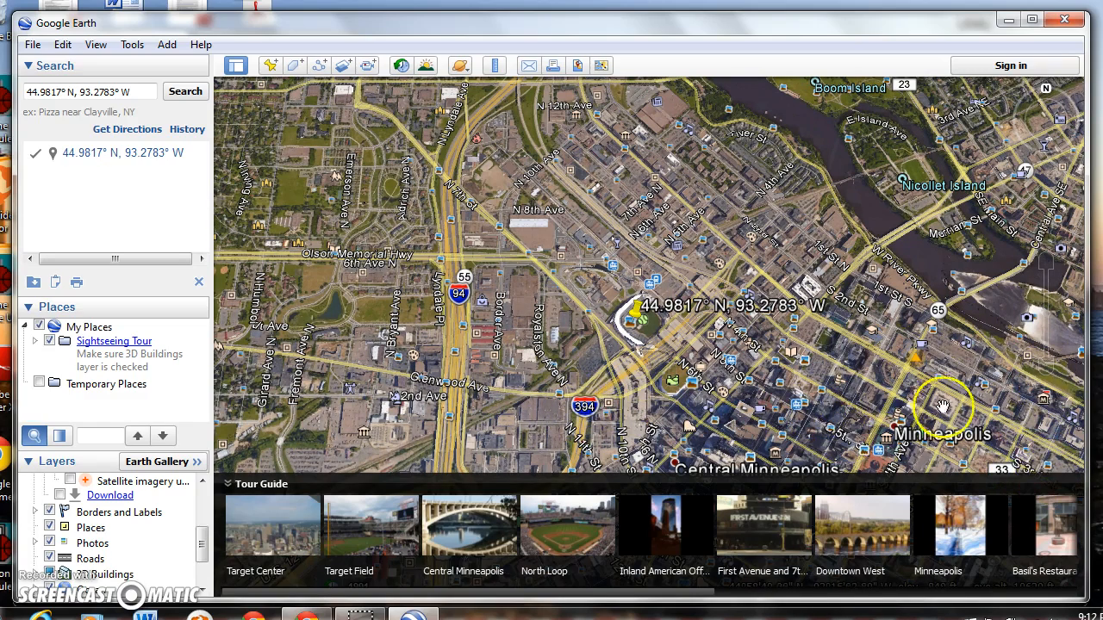
{"action": "left_click", "coordinate": [1044, 367]}
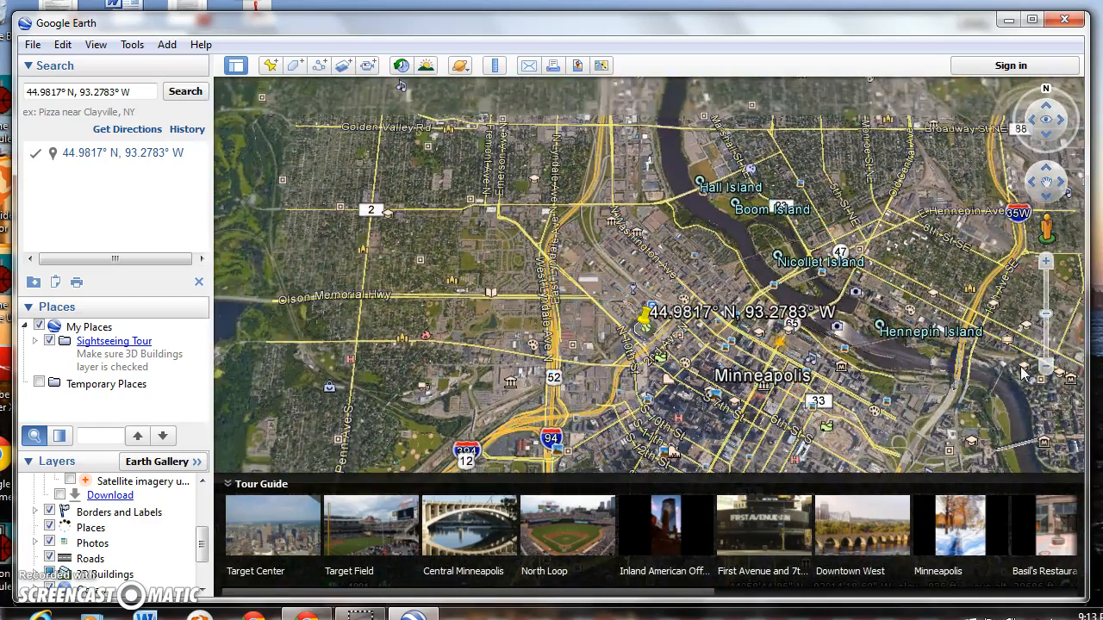
{"action": "left_click", "coordinate": [1054, 366]}
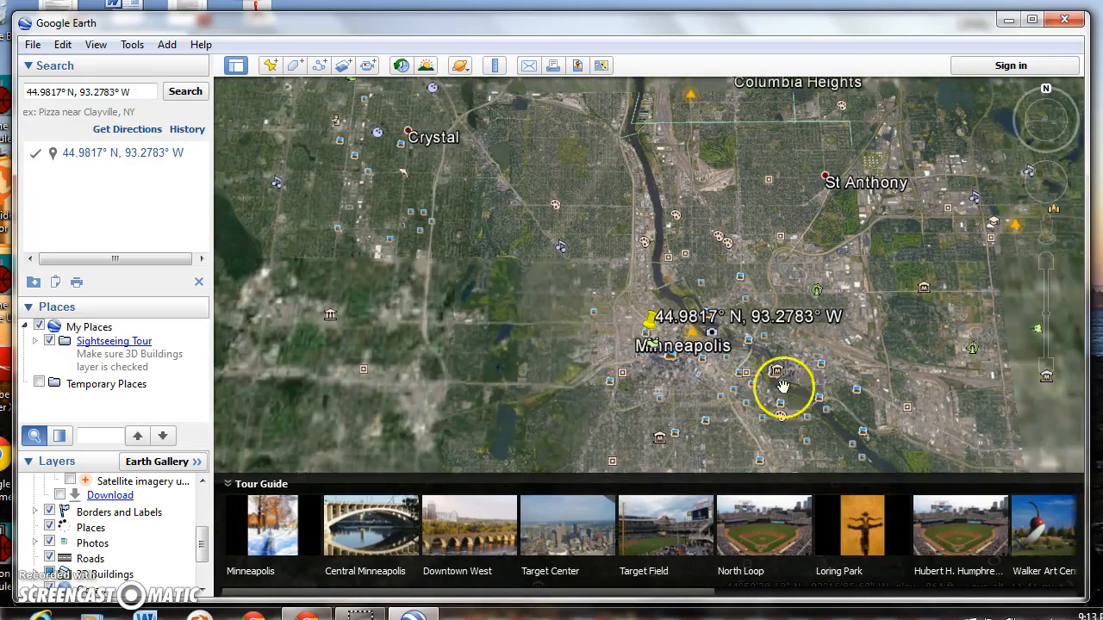
{"action": "left_click", "coordinate": [1046, 366]}
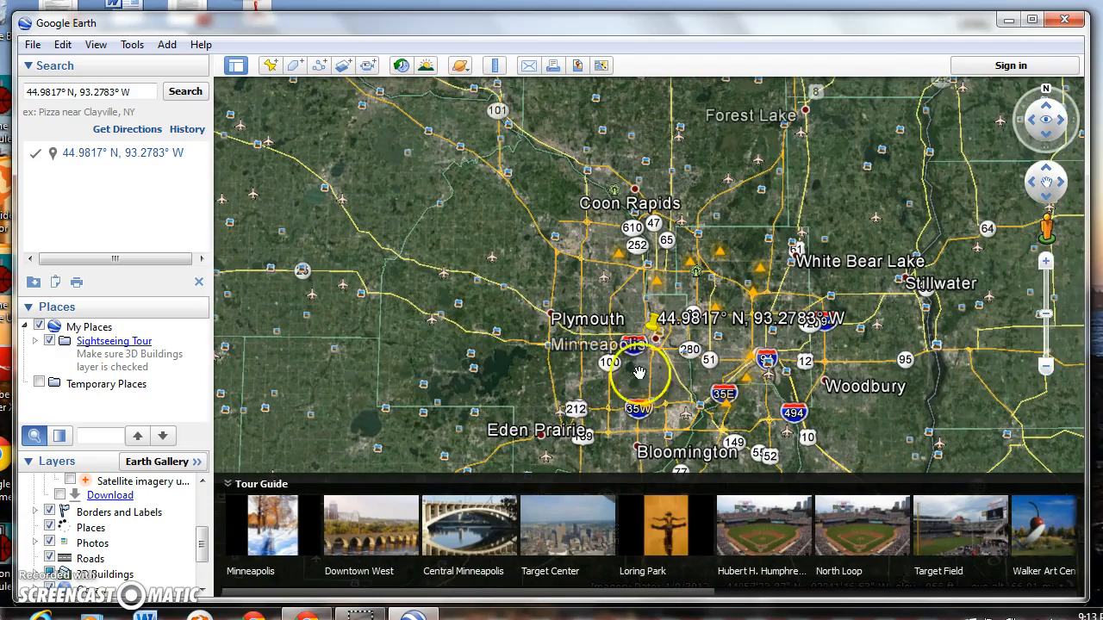
{"action": "left_click", "coordinate": [570, 344]}
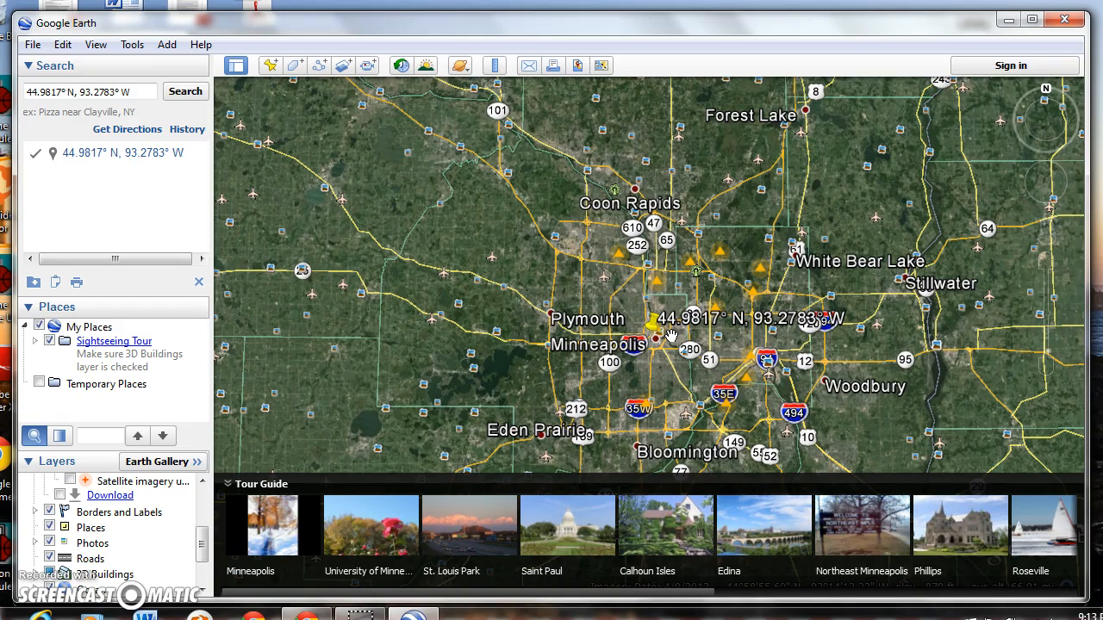
{"action": "left_click_drag", "start_coordinate": [1046, 265], "coordinate": [1043, 261]}
{"action": "left_click", "coordinate": [1056, 366]}
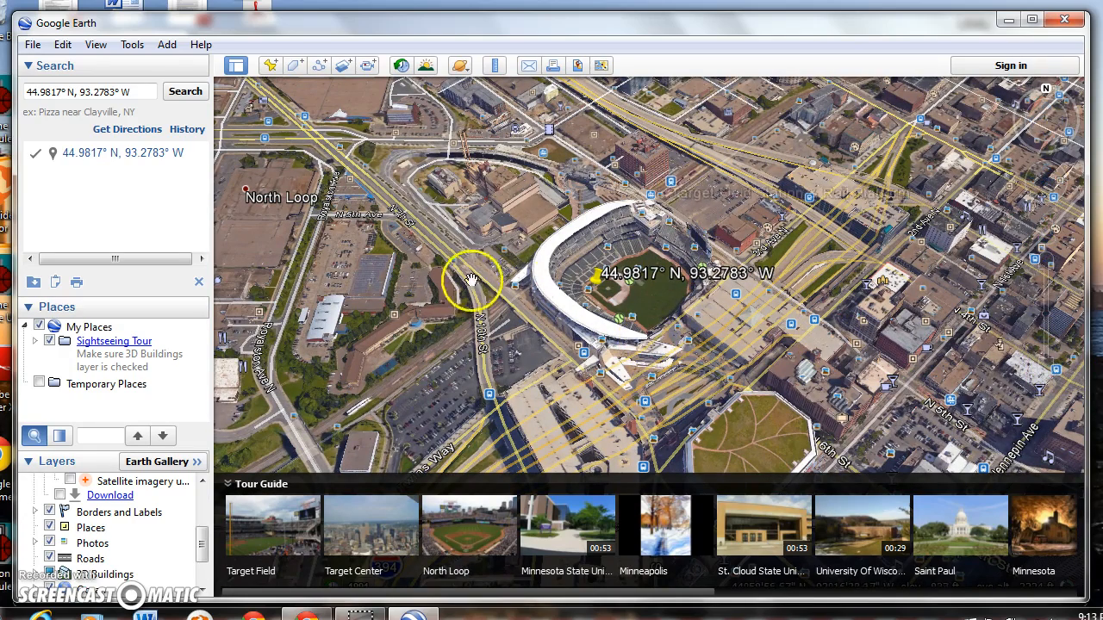
{"action": "left_click", "coordinate": [702, 259]}
{"action": "left_click", "coordinate": [561, 123]}
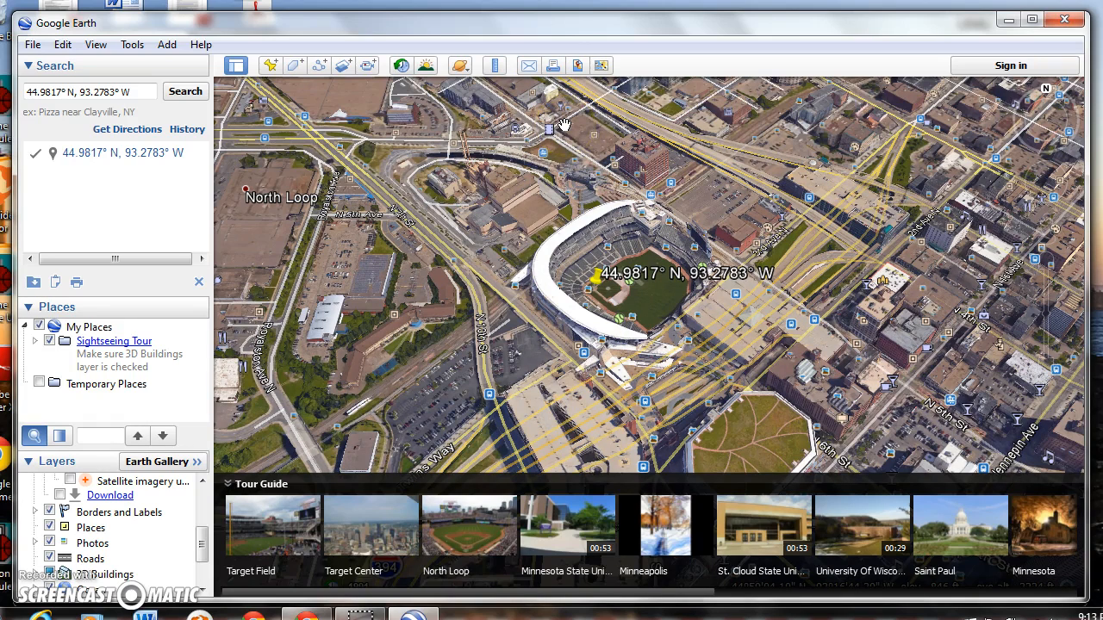